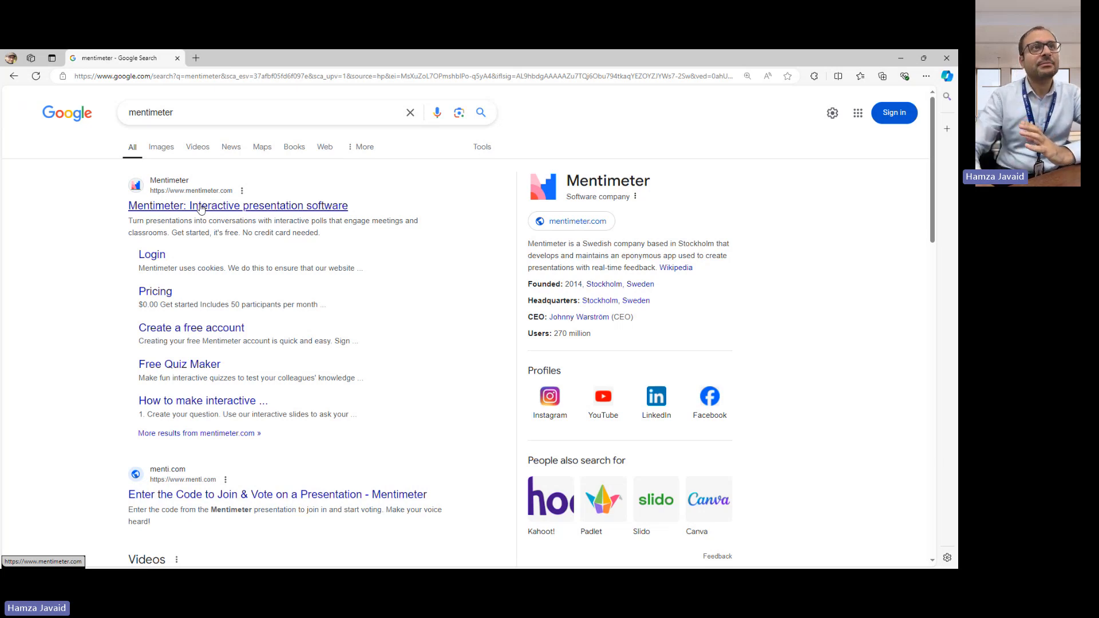
# - Enlarge the browser page zoom to 150%
pyautogui.click(925, 77)
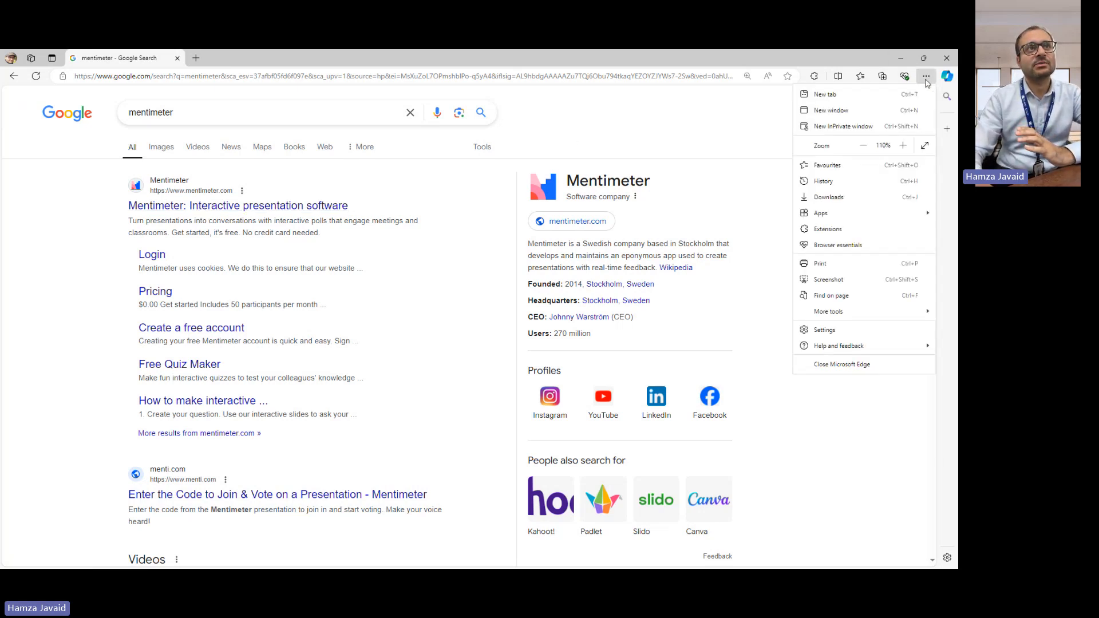
pyautogui.click(902, 145)
pyautogui.click(901, 146)
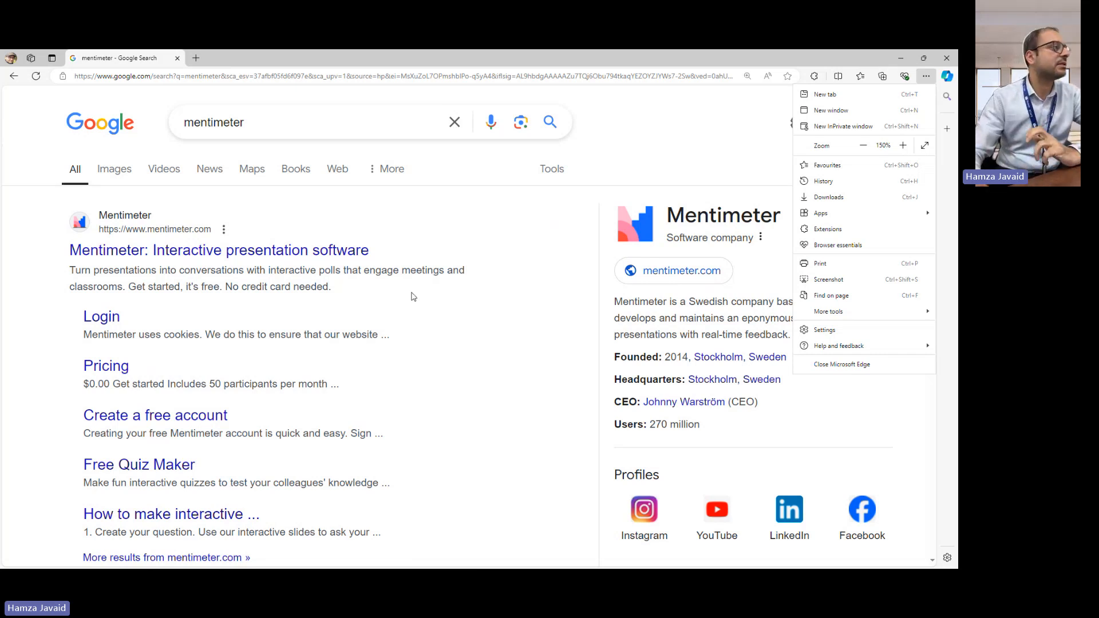
# - Open the Mentimeter website from the search results and reject all its cookies
pyautogui.click(182, 256)
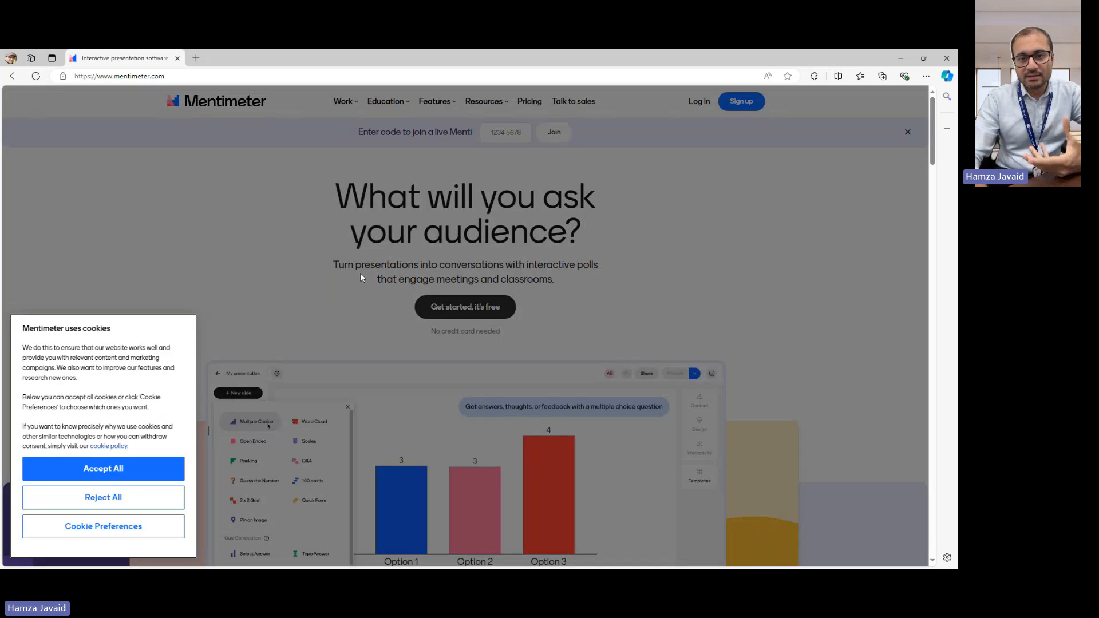
pyautogui.click(98, 495)
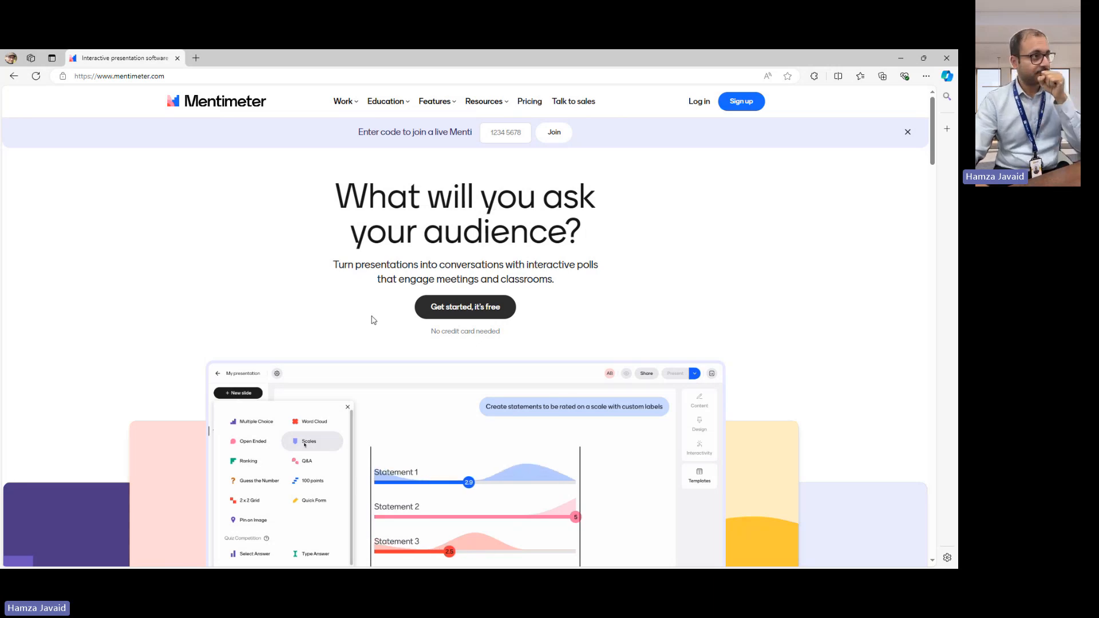
# - Look through the Mentimeter home page, including the slide type demo, the three getting-started steps, use cases and user testimonials
pyautogui.scroll(-3, 373, 320)
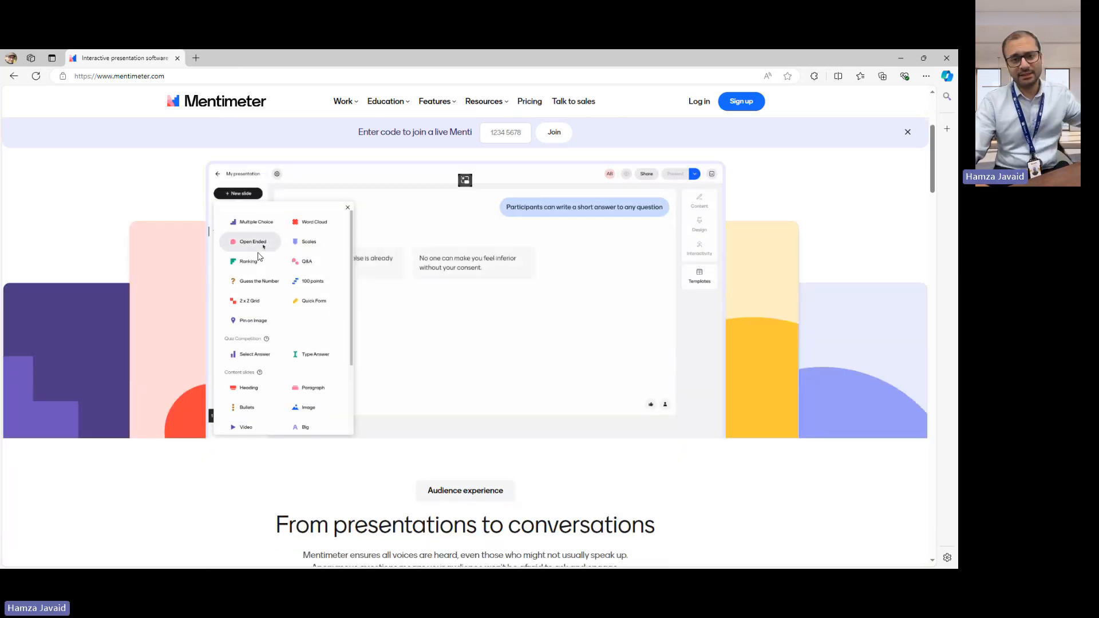
pyautogui.scroll(-10, 363, 235)
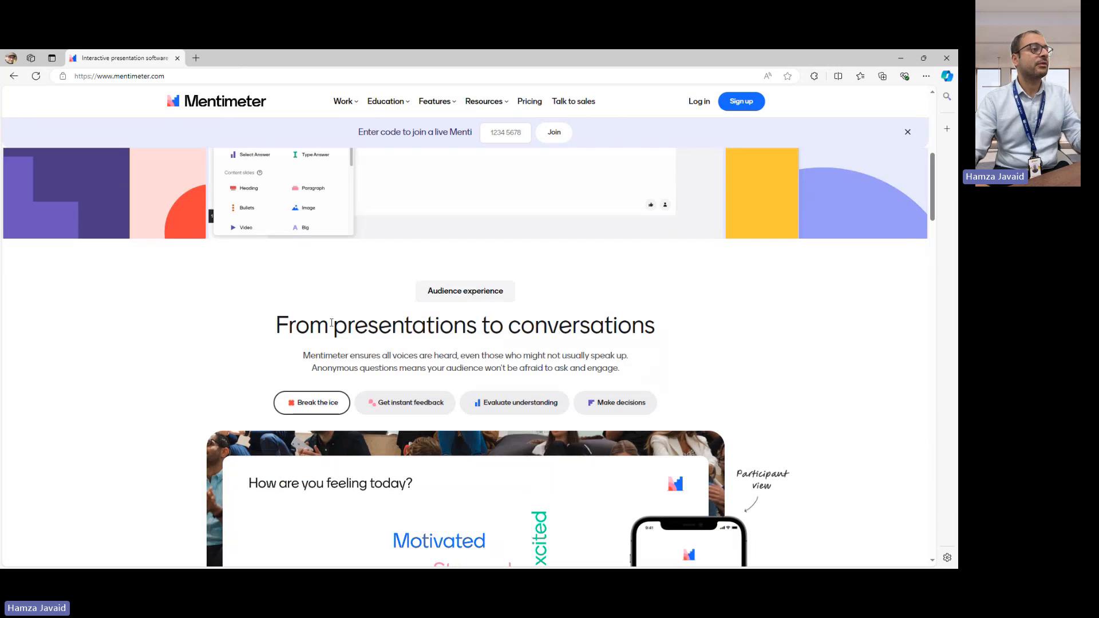
pyautogui.scroll(-1, 428, 309)
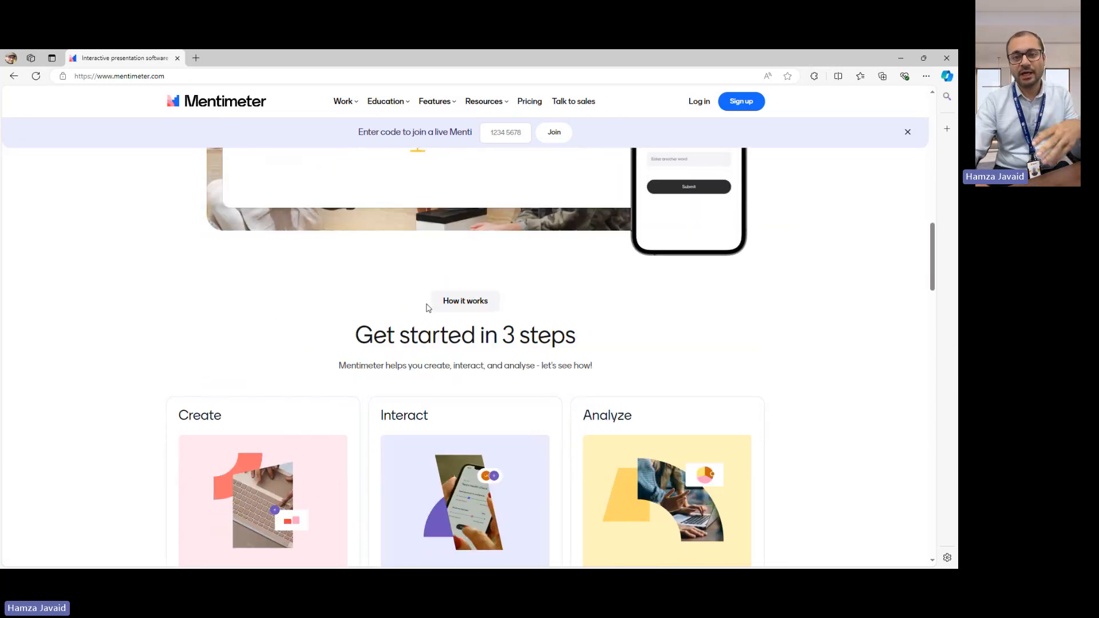
pyautogui.scroll(-1, 194, 297)
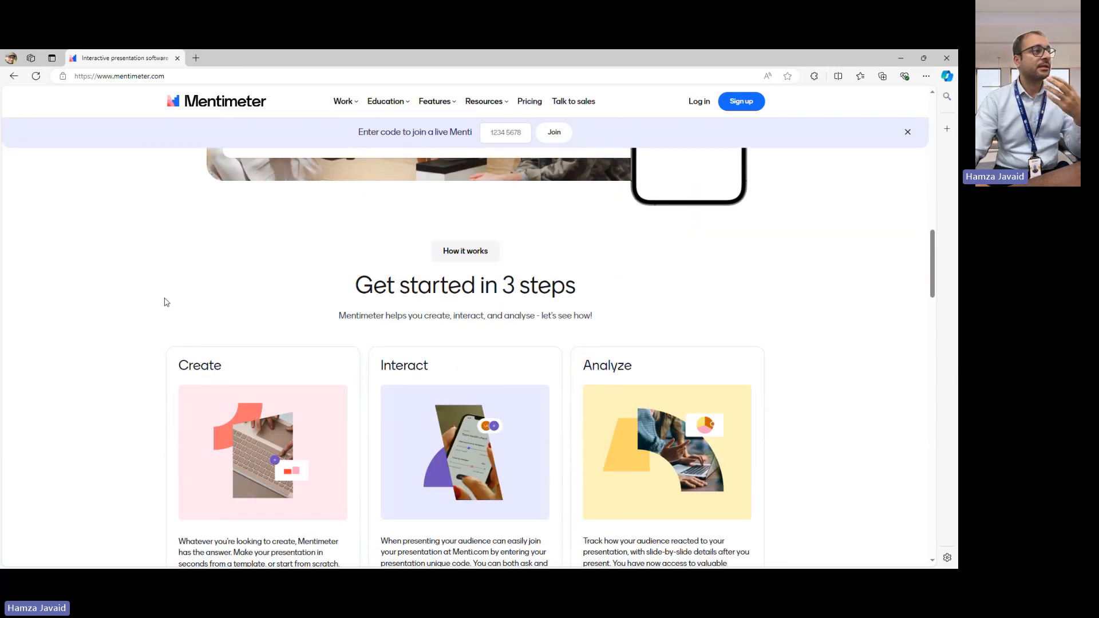
pyautogui.scroll(-3, 174, 300)
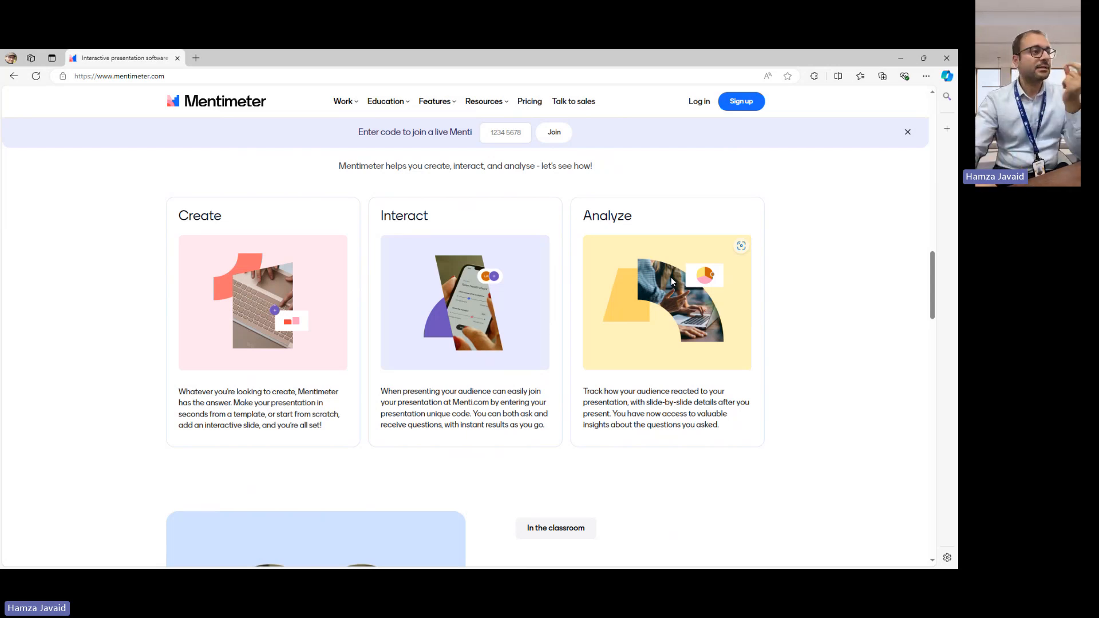
pyautogui.scroll(-5, 535, 326)
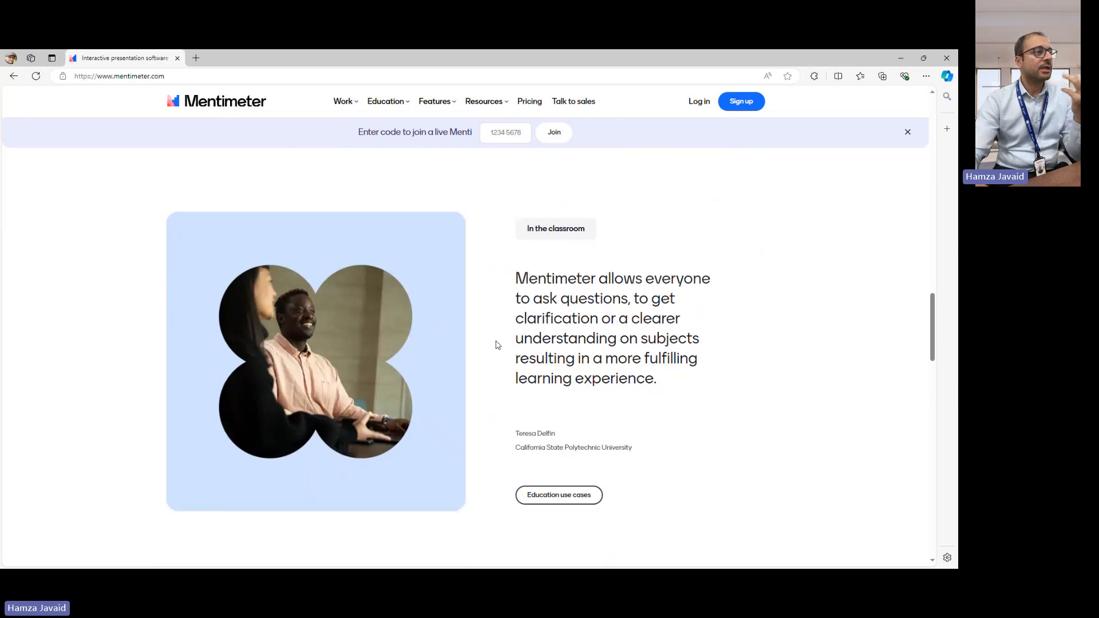
pyautogui.scroll(-7, 536, 305)
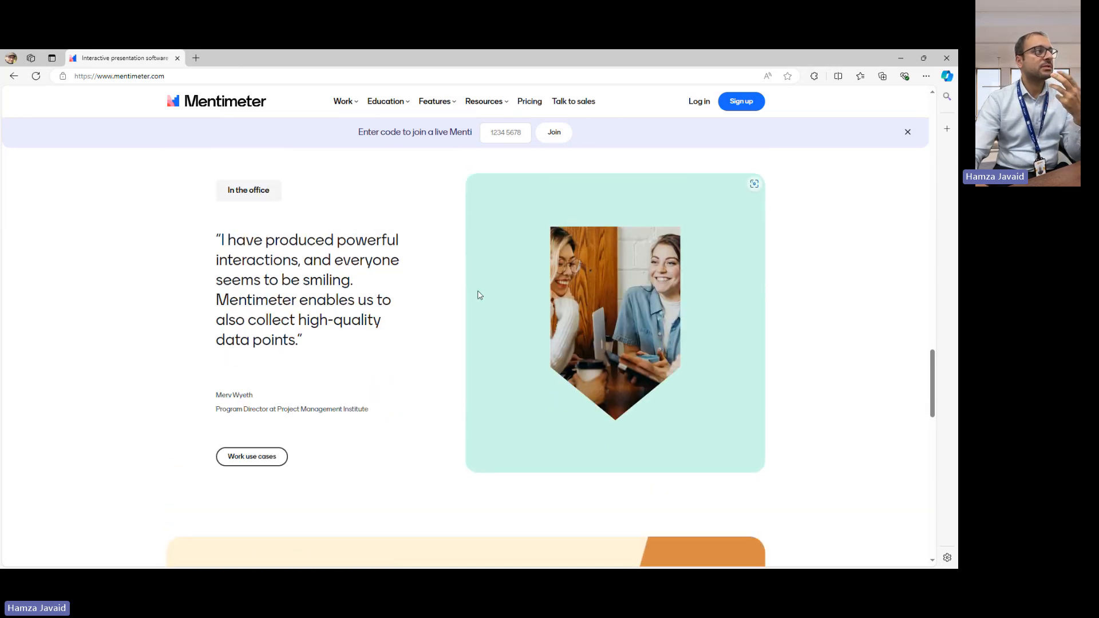
pyautogui.scroll(-6, 525, 289)
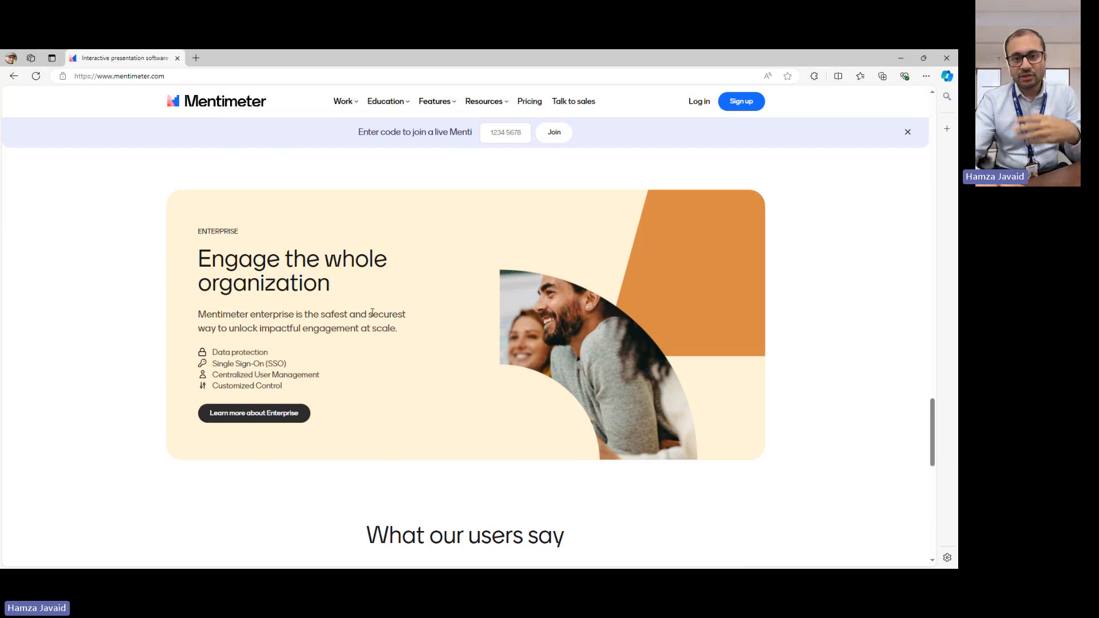
pyautogui.scroll(-4, 367, 326)
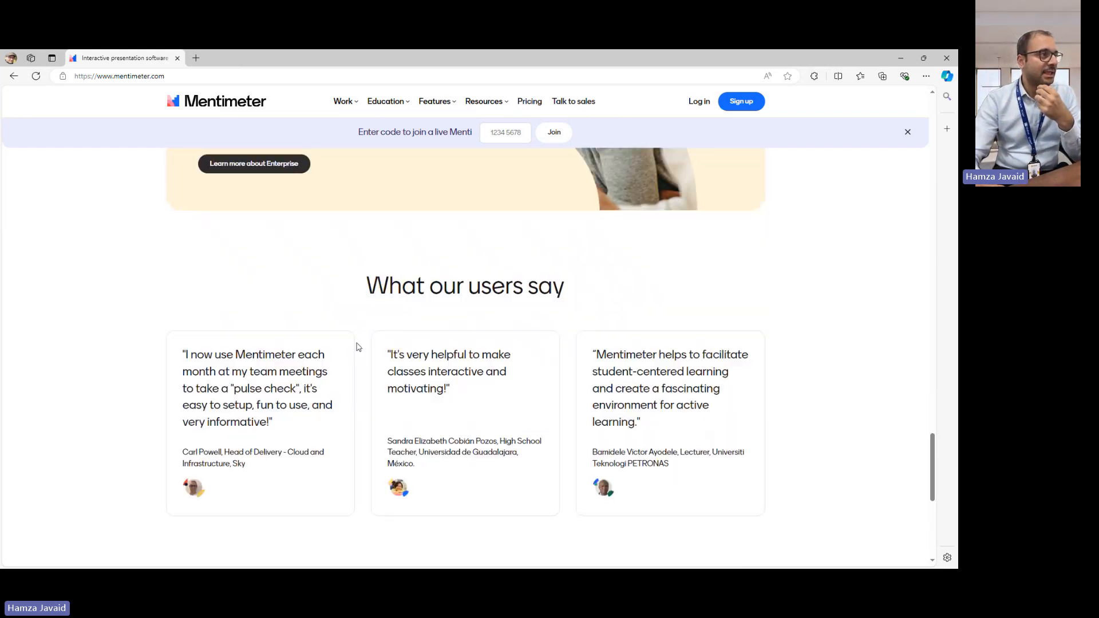
pyautogui.scroll(-1, 352, 328)
pyautogui.scroll(20, 352, 327)
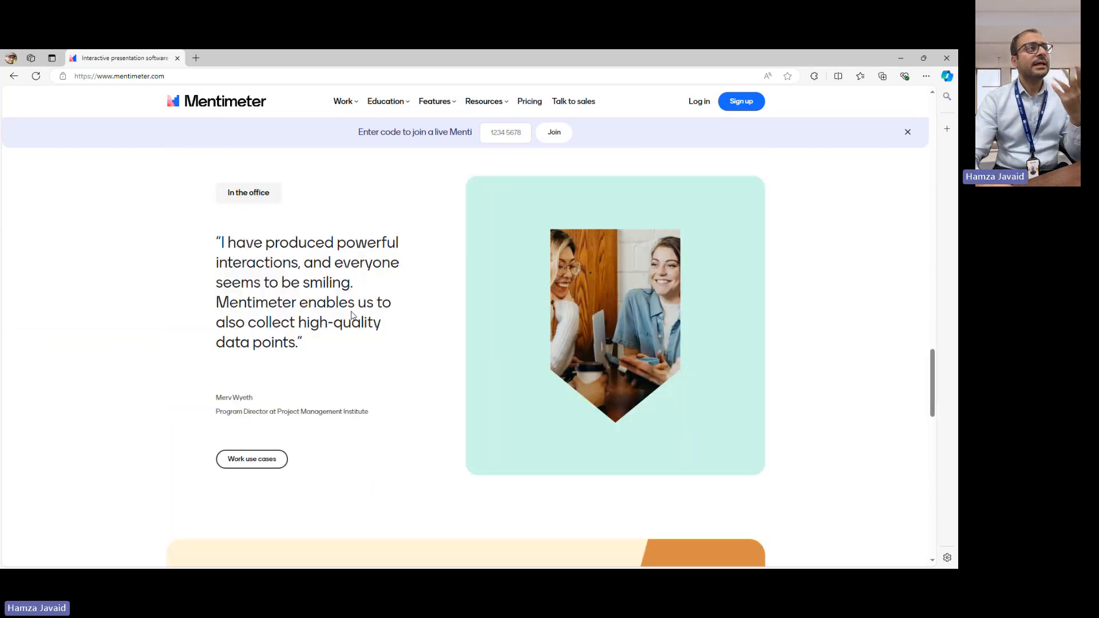
pyautogui.scroll(10, 352, 316)
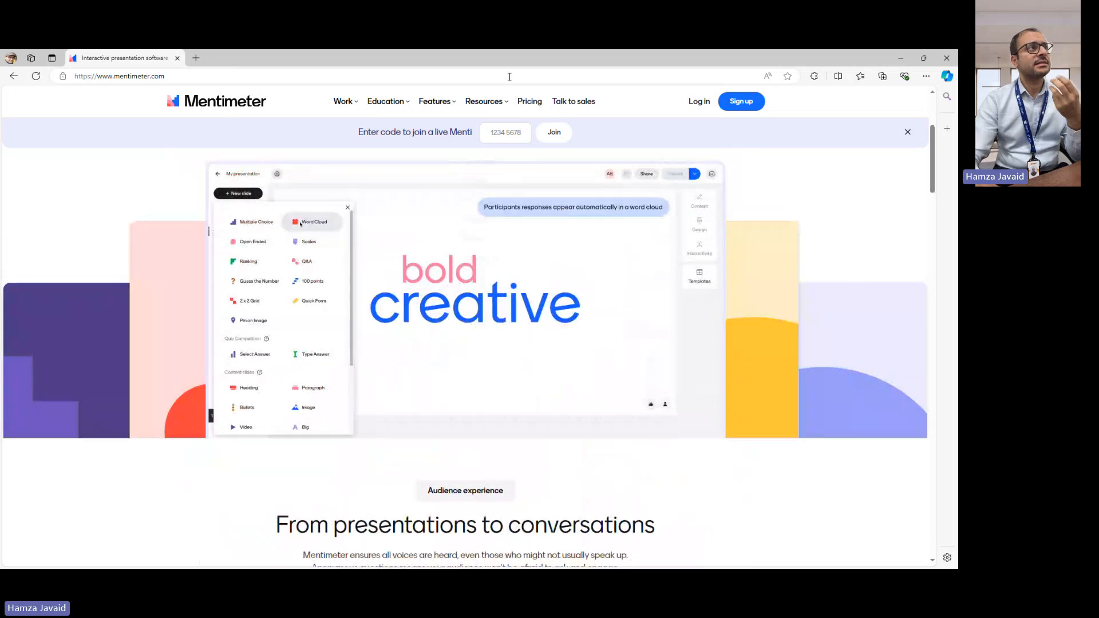
pyautogui.click(502, 103)
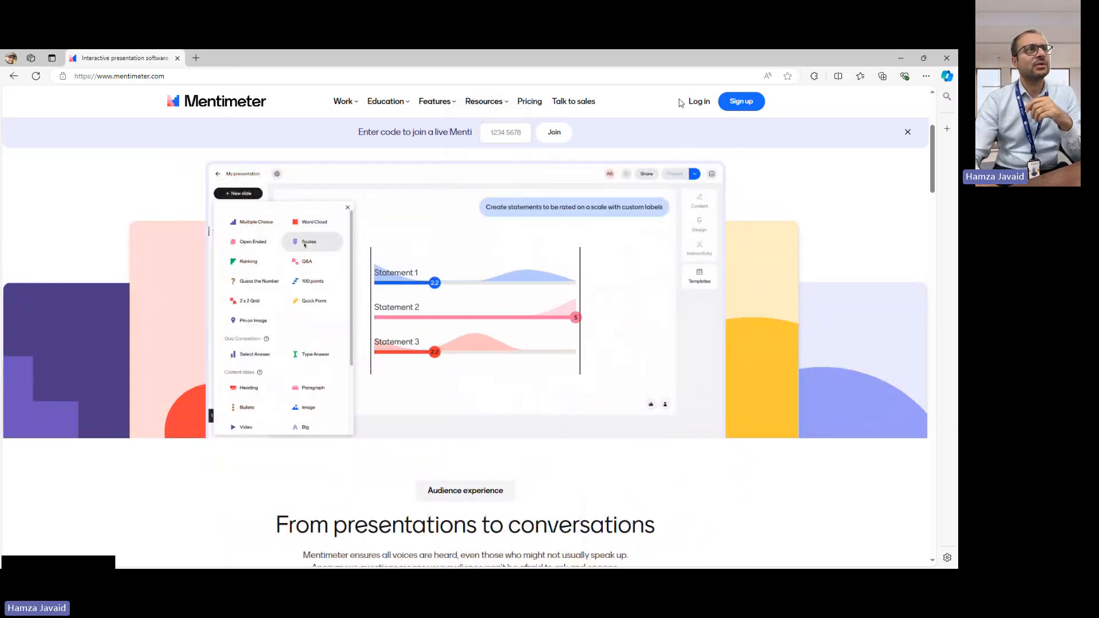
# - Log in to Mentimeter through SSO with the saved work e-mail address
pyautogui.click(696, 106)
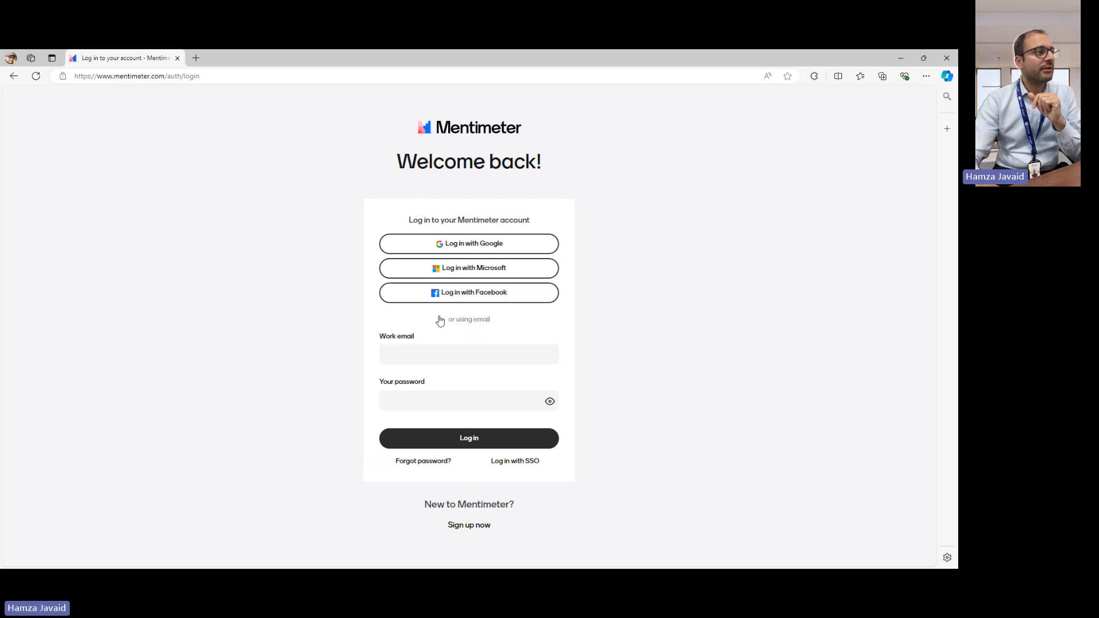
pyautogui.click(519, 461)
pyautogui.click(452, 350)
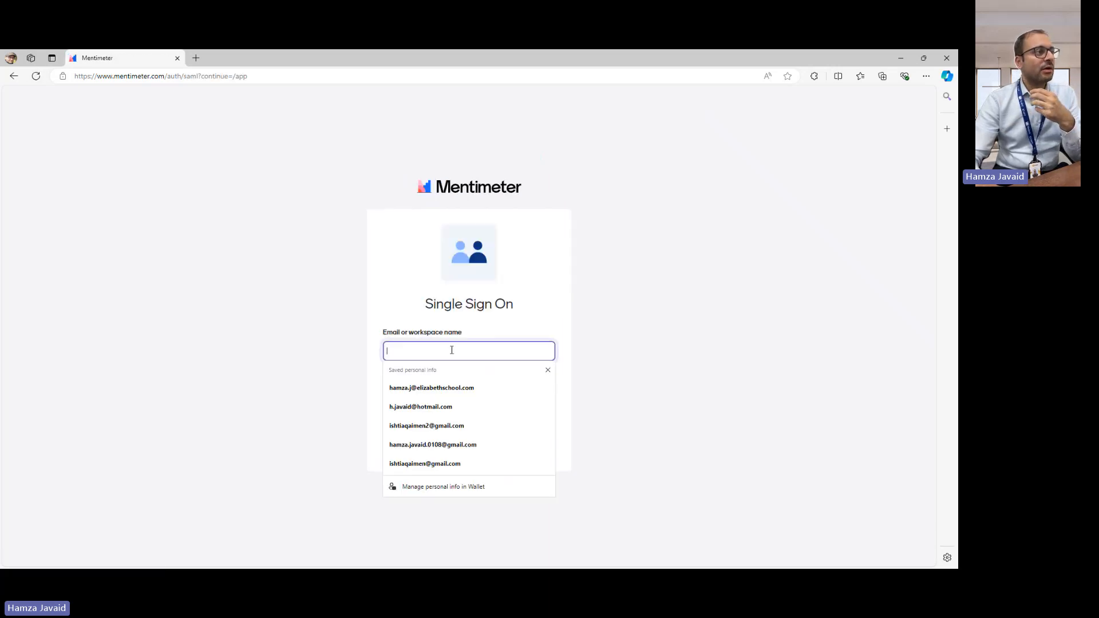
pyautogui.click(450, 386)
pyautogui.click(494, 406)
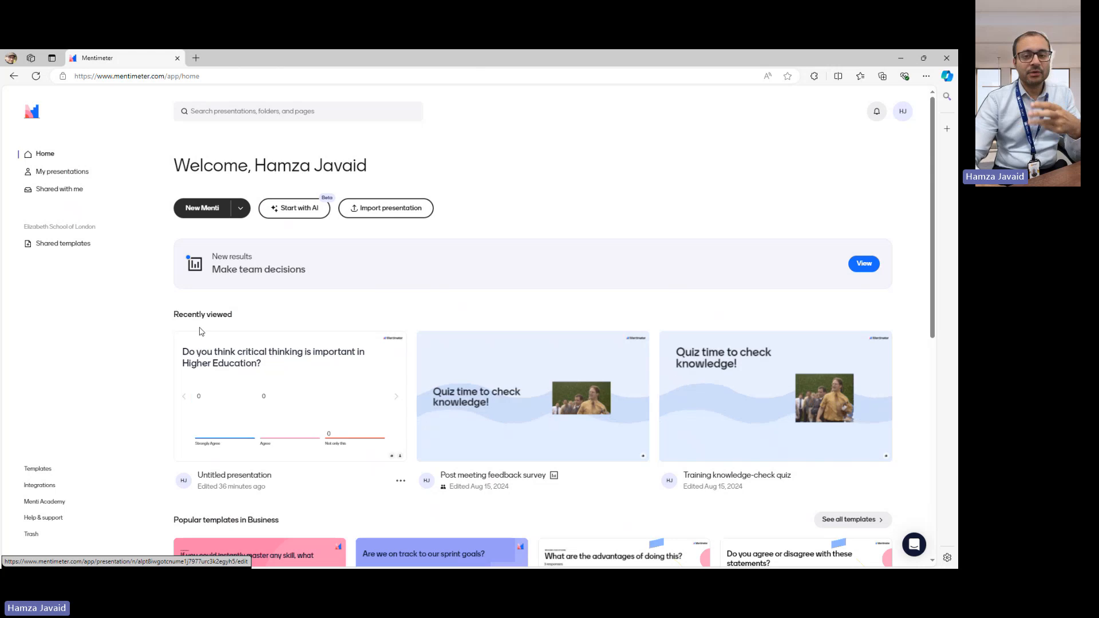
# - Create a new blank Menti presentation from the home page
pyautogui.moveTo(197, 340)
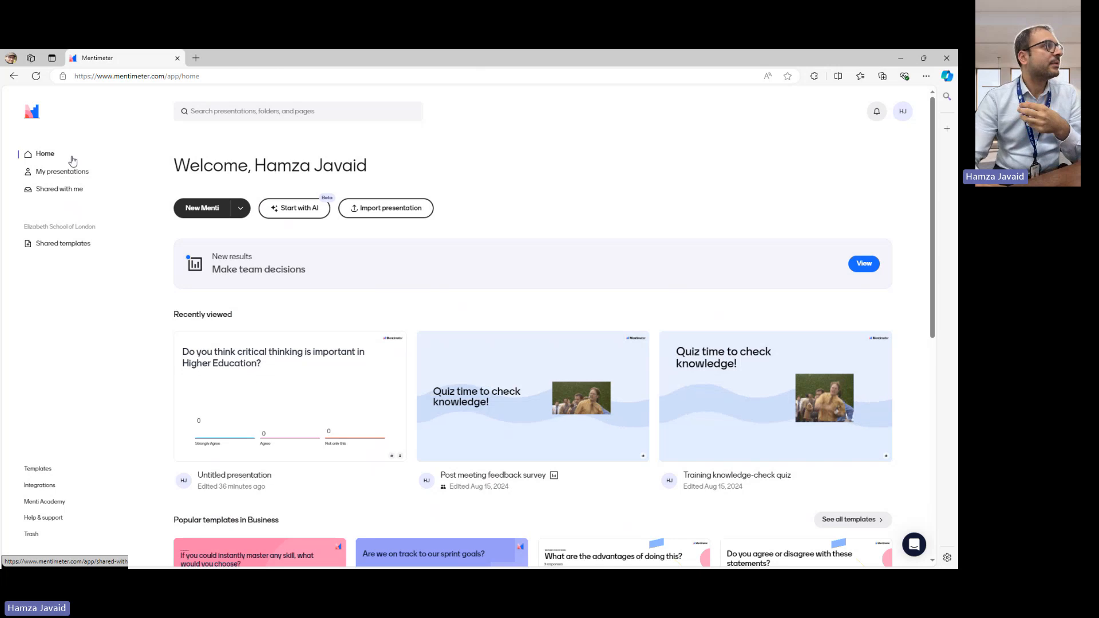
pyautogui.click(218, 209)
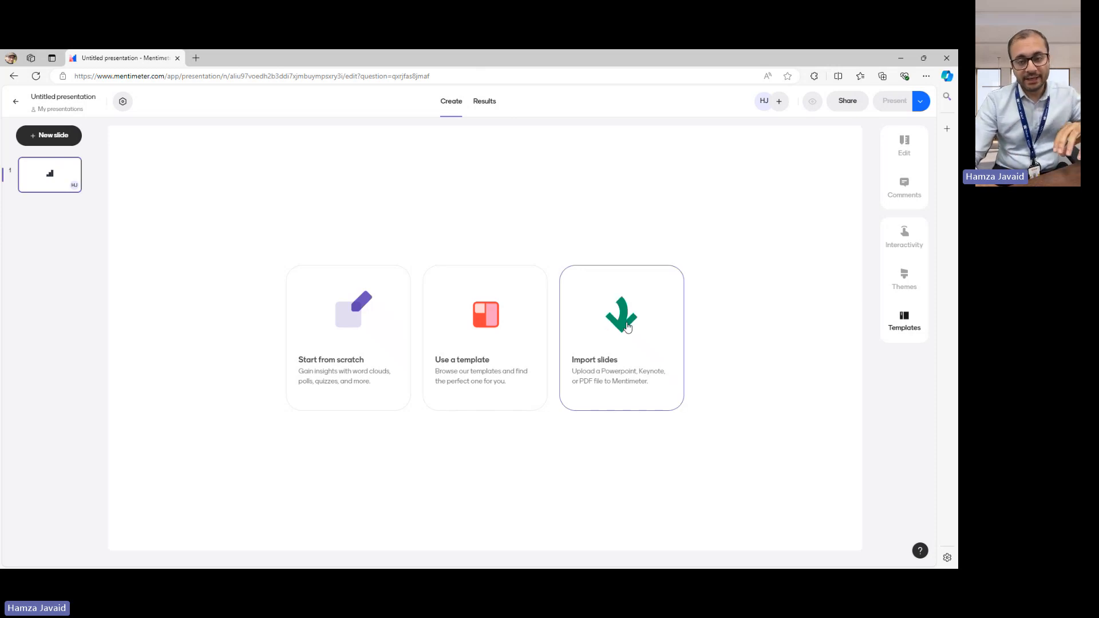
# - Browse the template categories, including Team Meeting, Workshop & Brainstorming, Training, Agile Workflow and Assessment, and leave without choosing a template
pyautogui.click(497, 369)
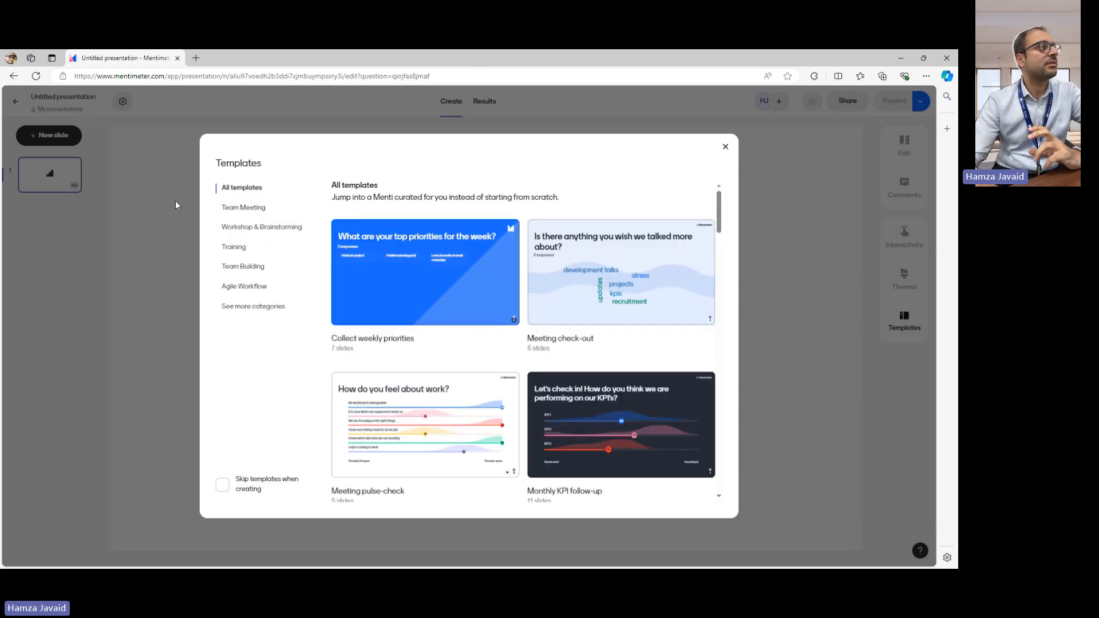
pyautogui.click(250, 214)
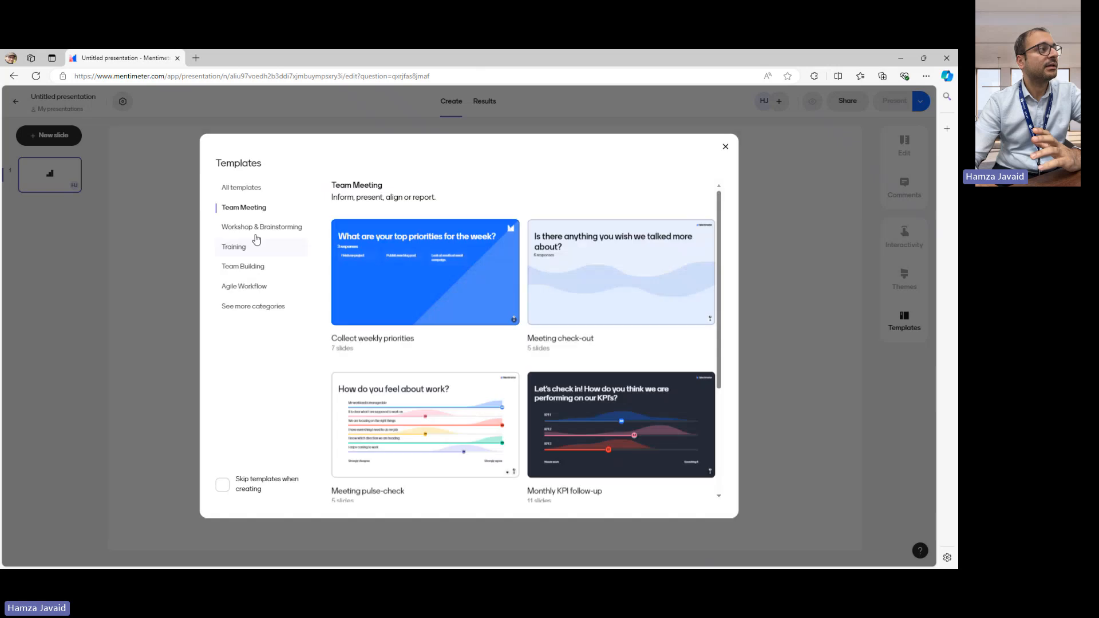
pyautogui.click(268, 228)
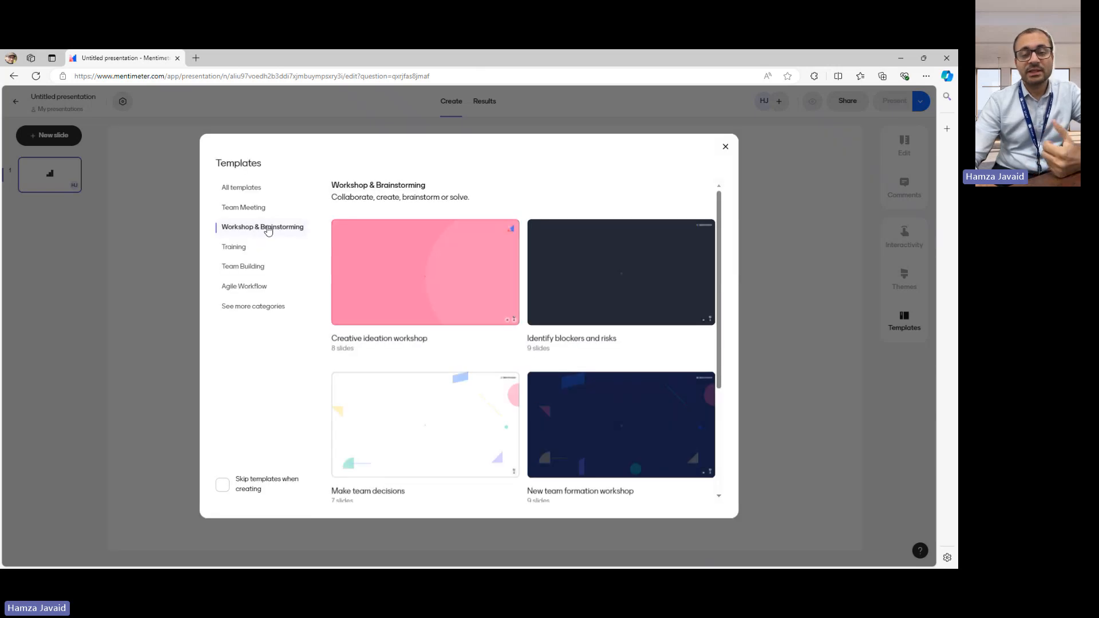
pyautogui.click(254, 251)
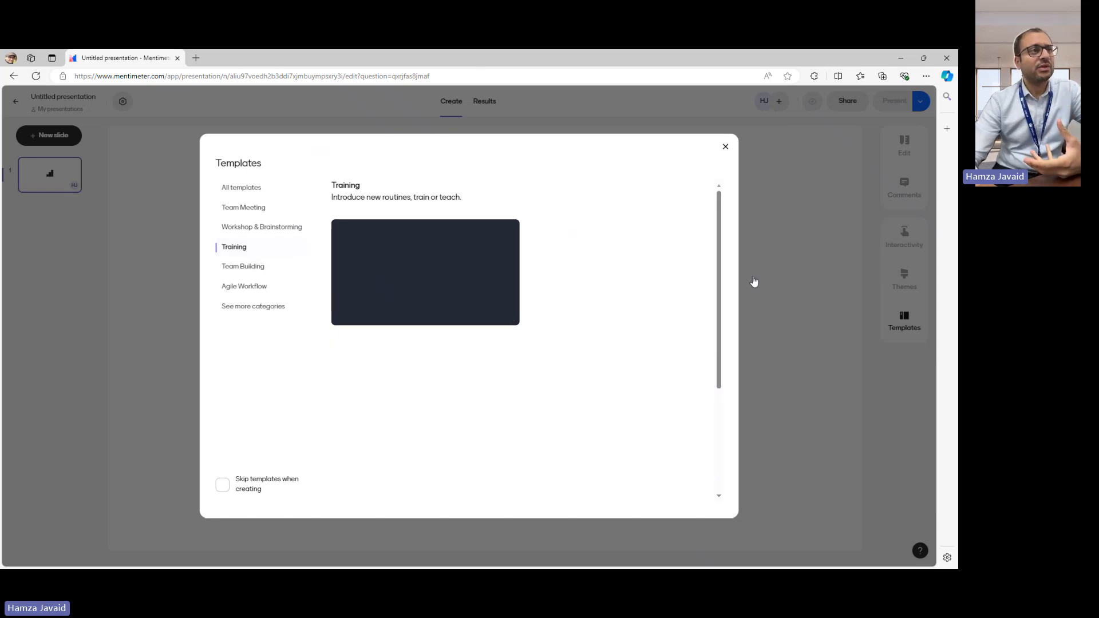
pyautogui.moveTo(719, 279); pyautogui.dragTo(739, 406)
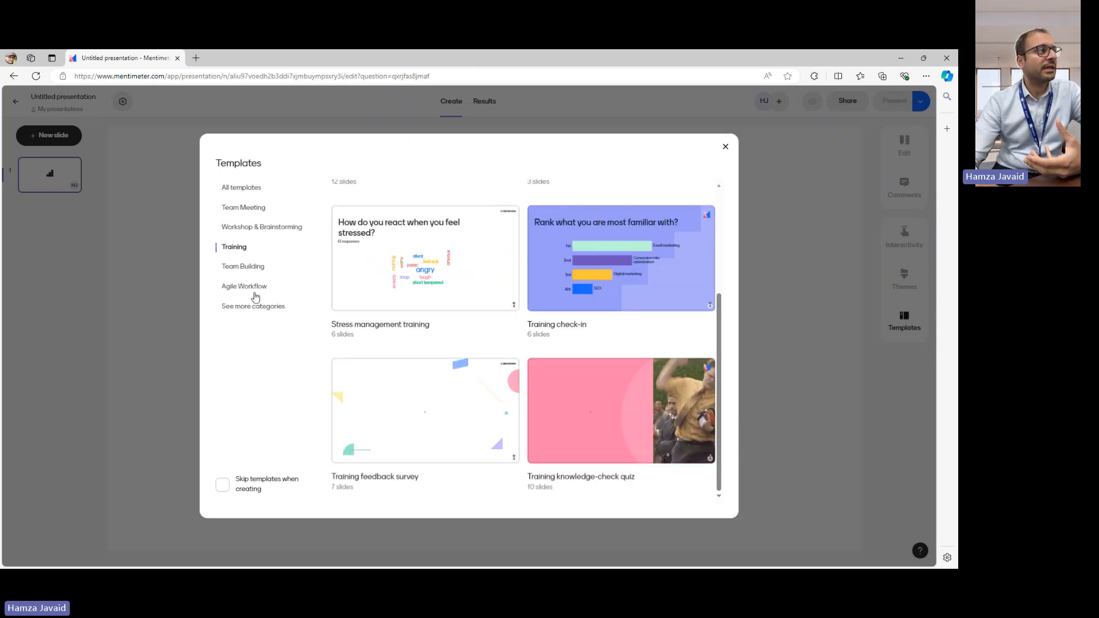
pyautogui.click(229, 289)
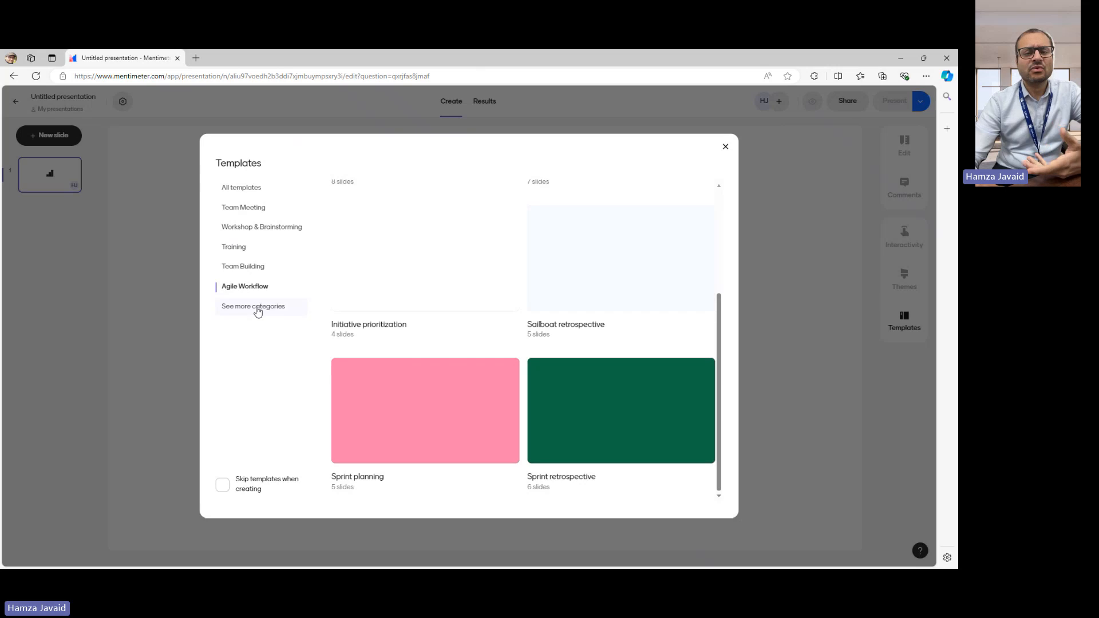
pyautogui.click(257, 311)
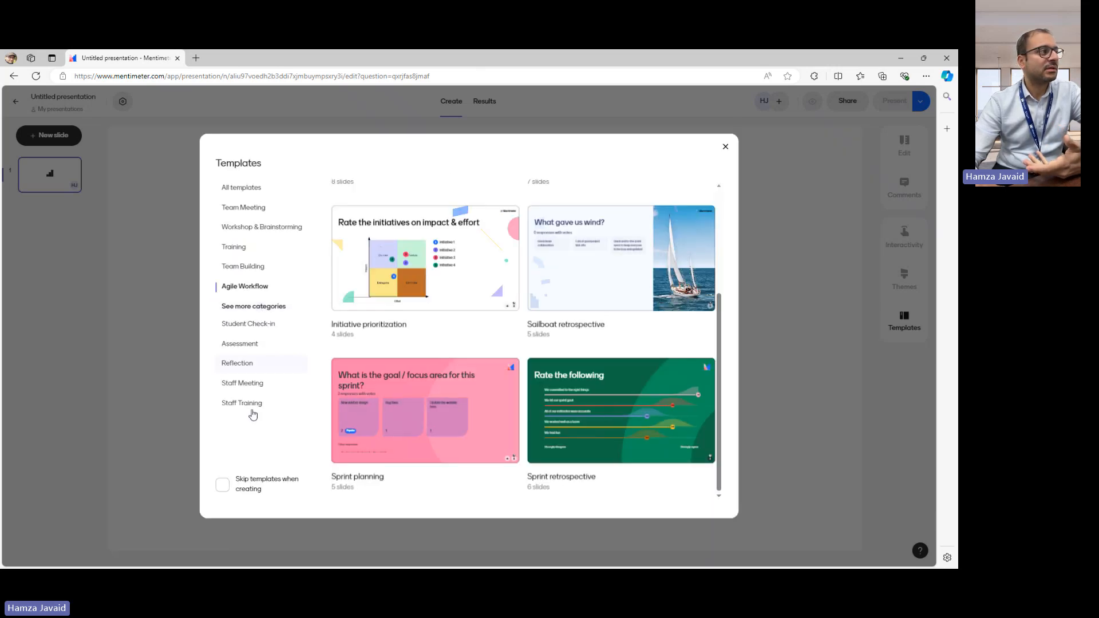
pyautogui.click(253, 345)
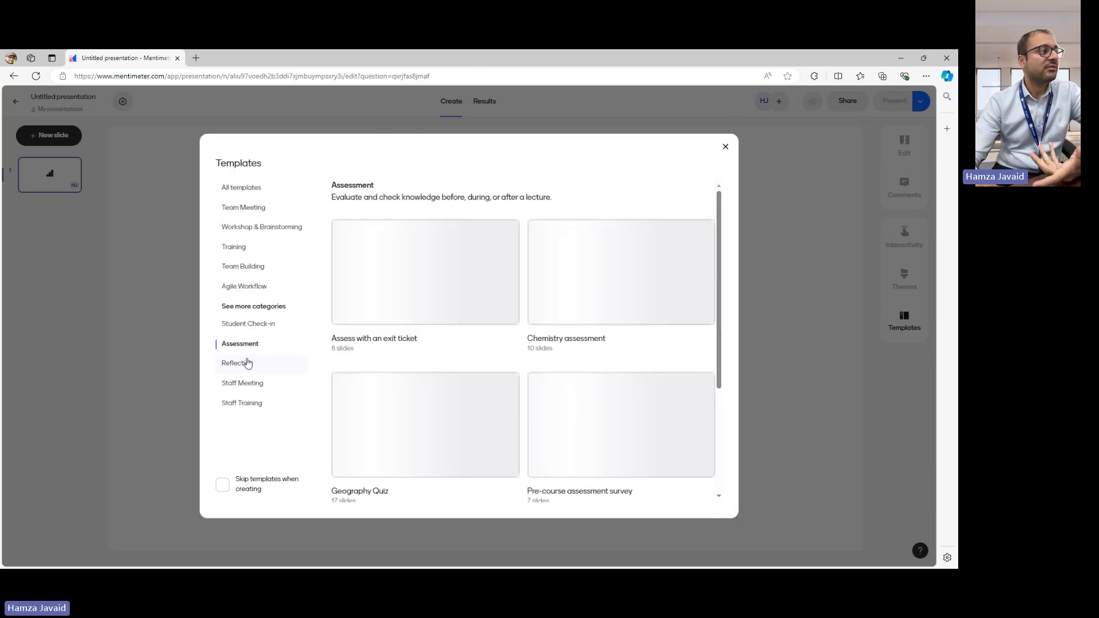
pyautogui.click(262, 390)
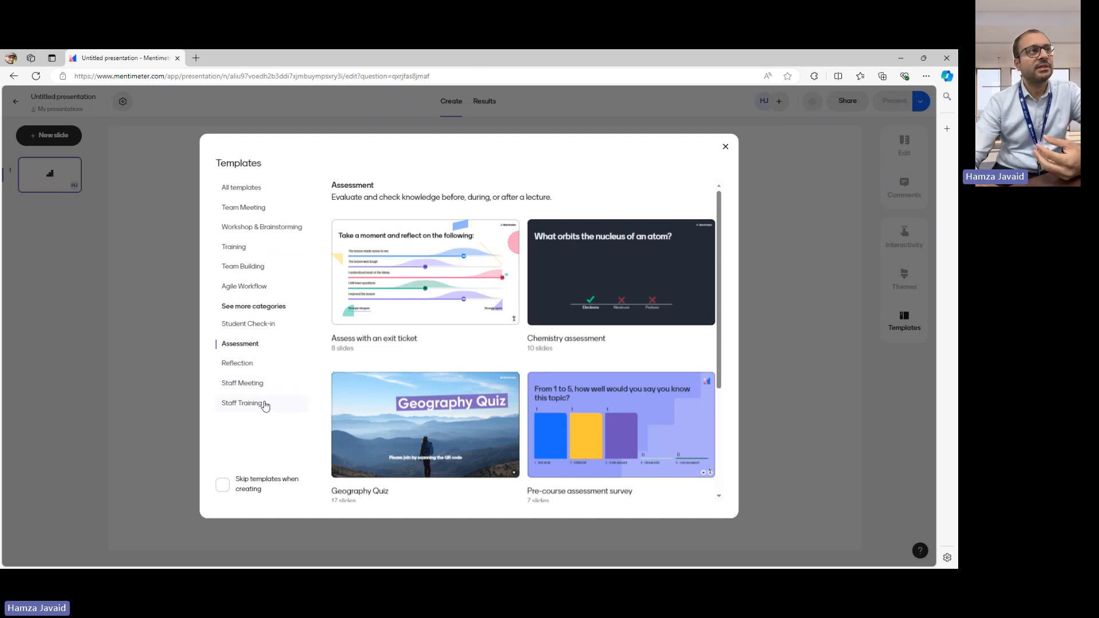
pyautogui.click(723, 149)
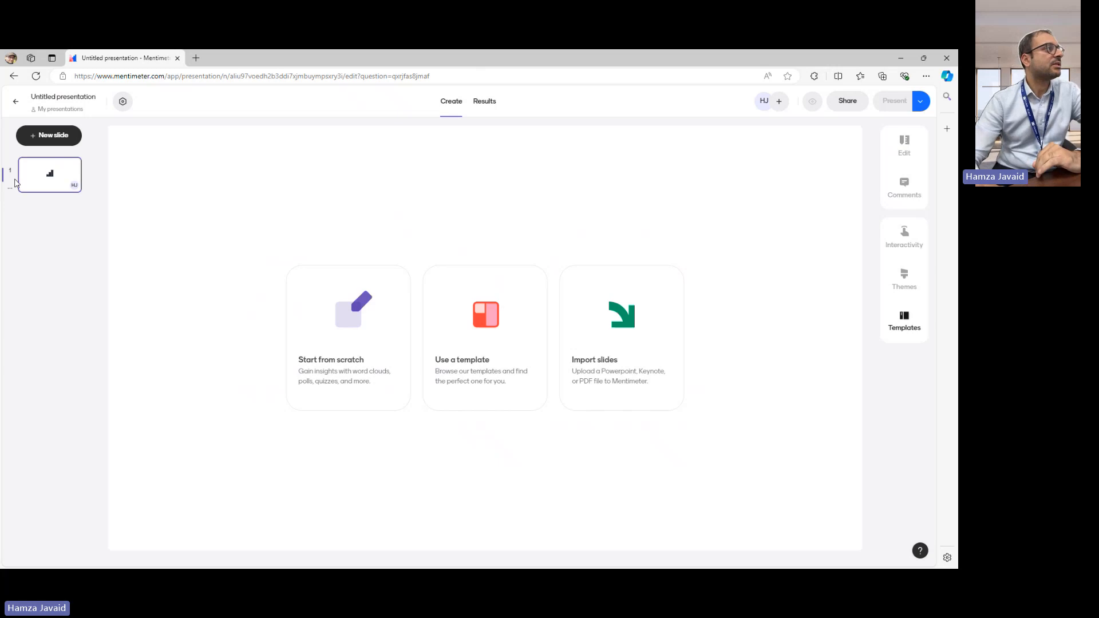
# - Add a Multiple Choice slide to the presentation
pyautogui.click(53, 135)
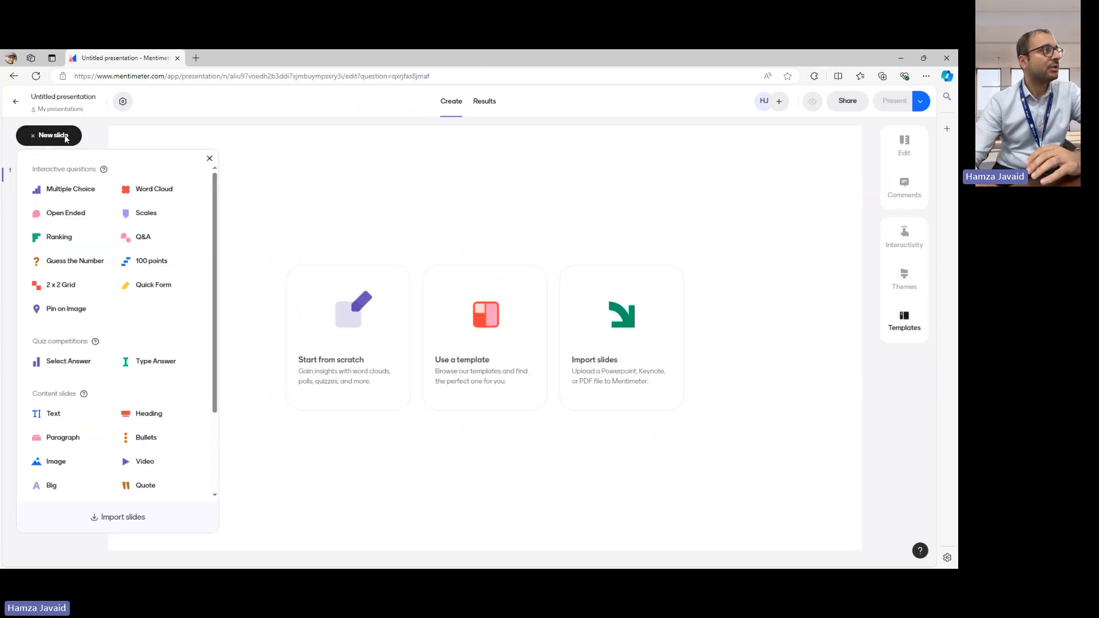
pyautogui.click(67, 193)
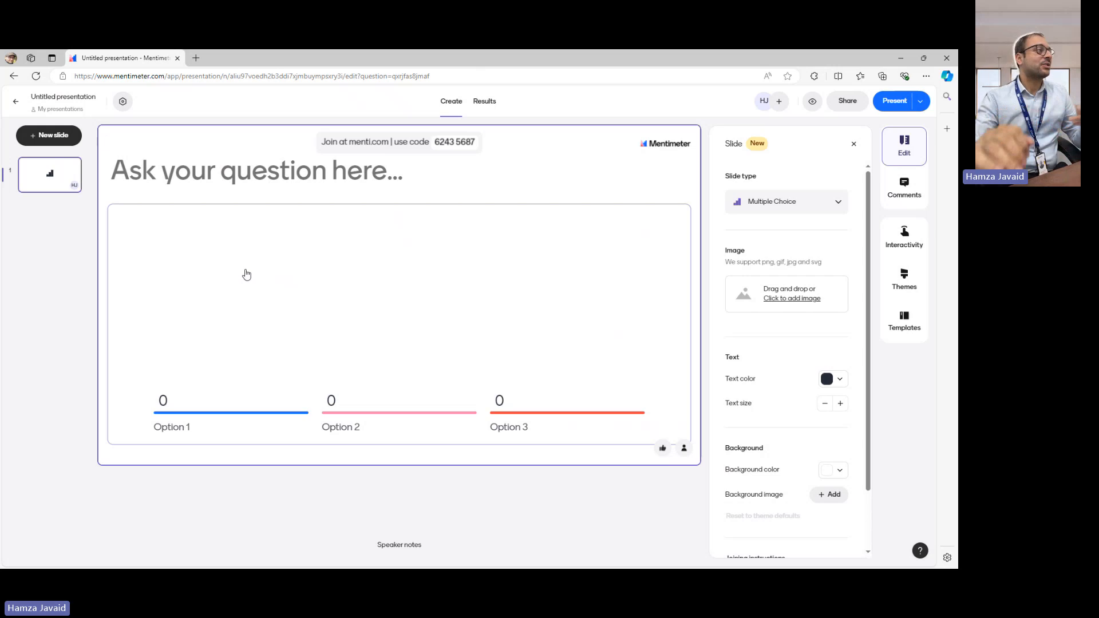
# - Enter the slide question "Do you think critical thinking is important in the Higher Education?" and dismiss the suggestion to shorten its wording
pyautogui.click(248, 182)
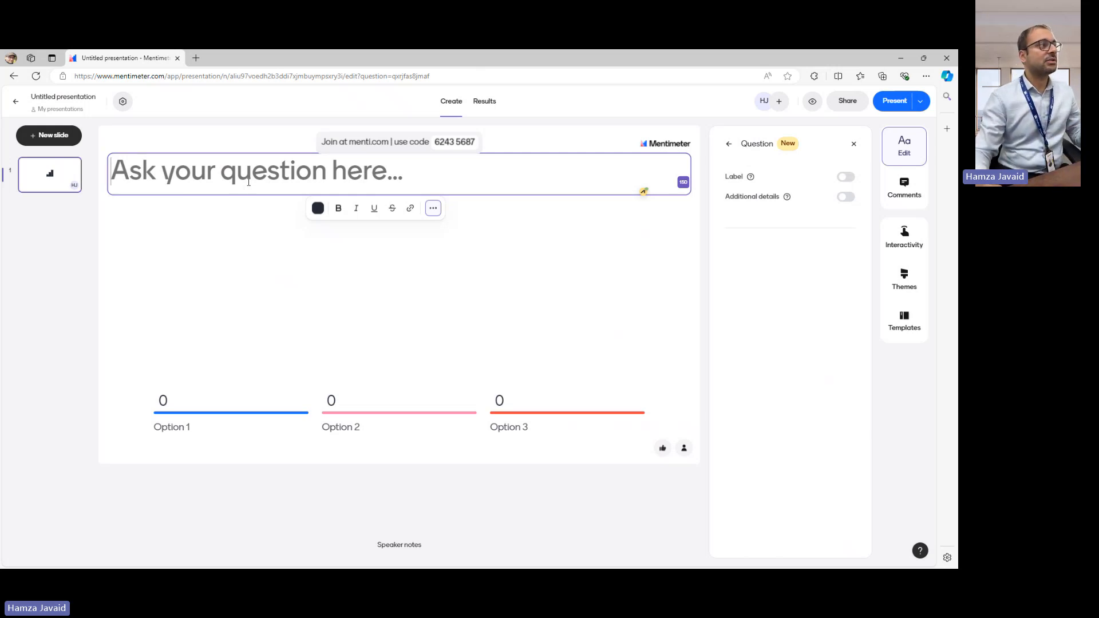
pyautogui.write('D')
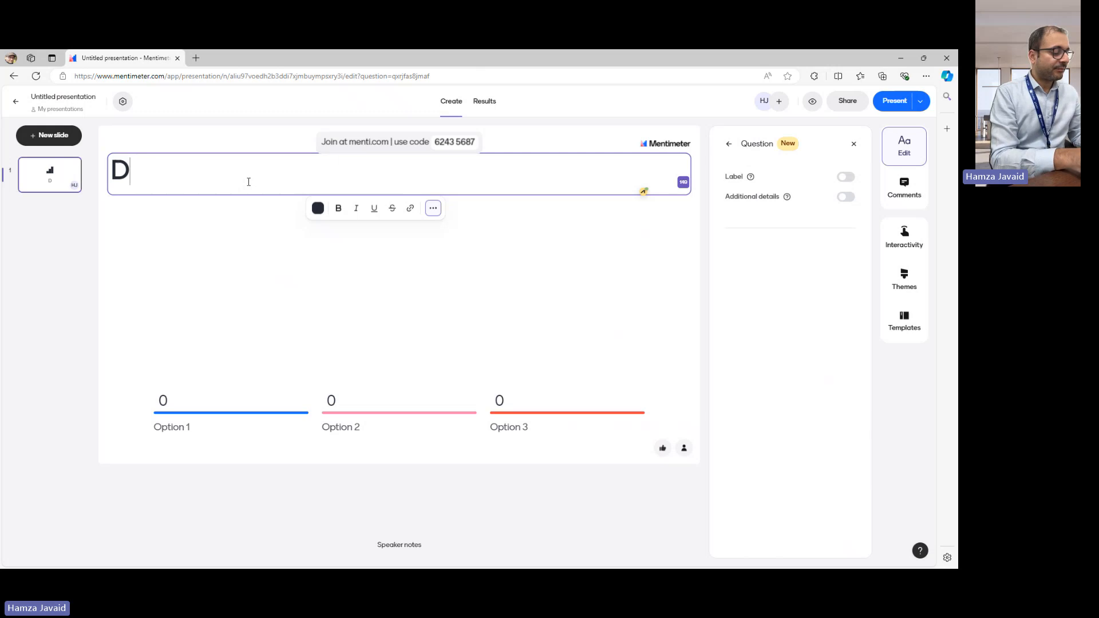
pyautogui.write('o you think')
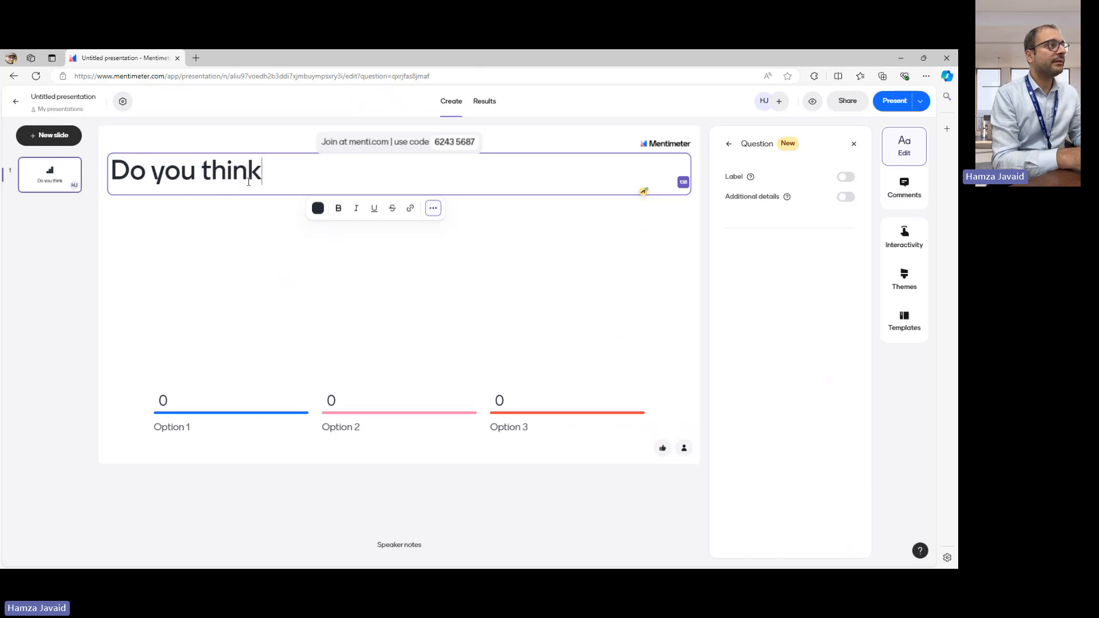
pyautogui.write(' critical ')
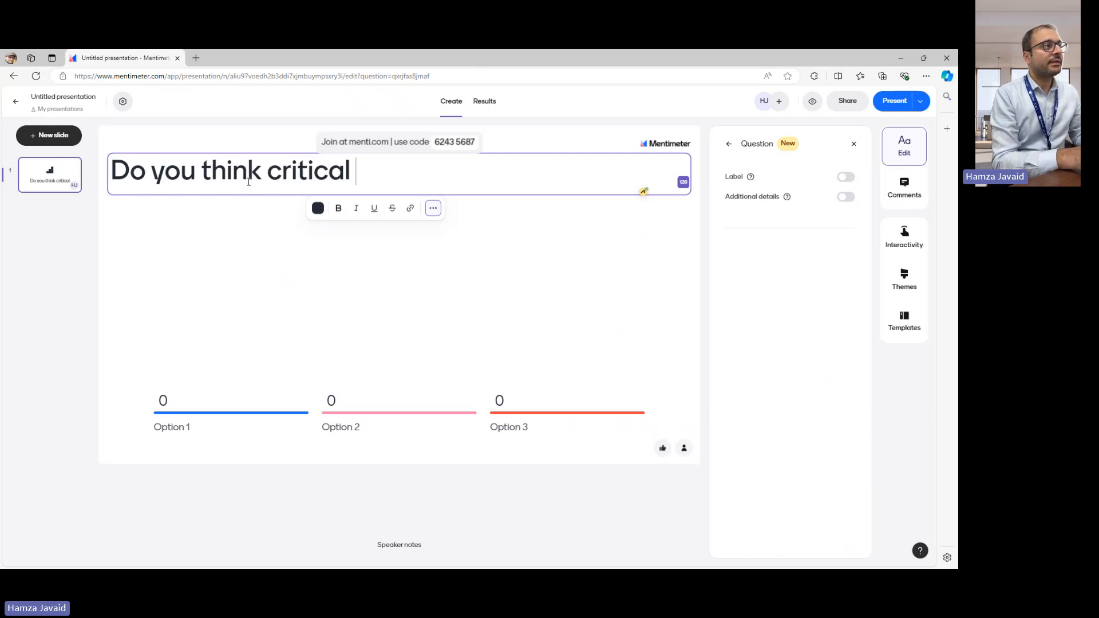
pyautogui.write('thinking is ')
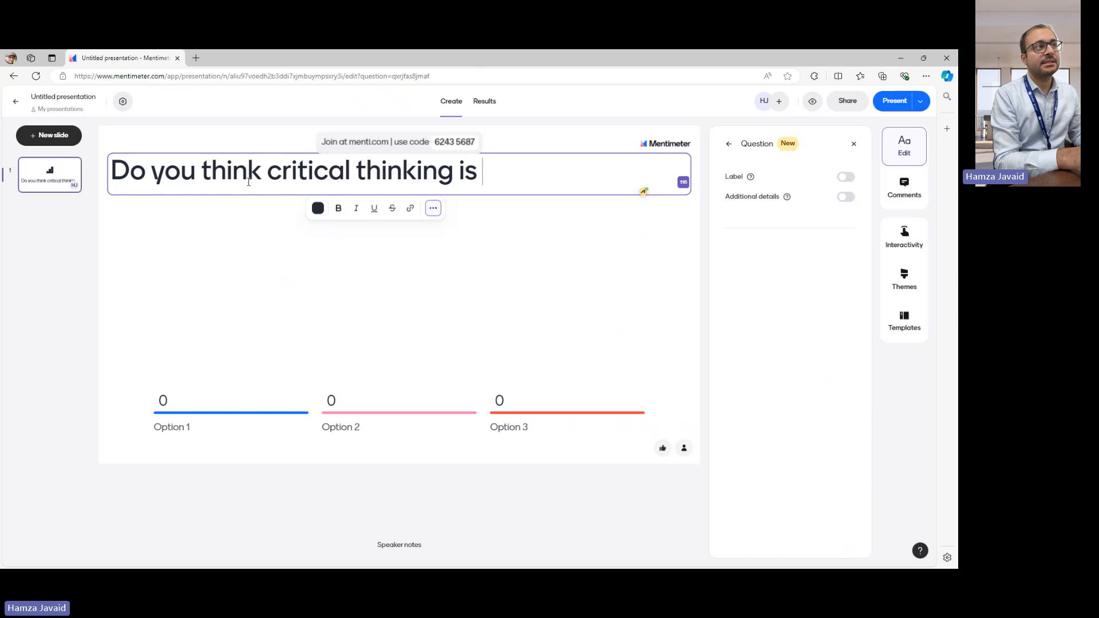
pyautogui.write('important')
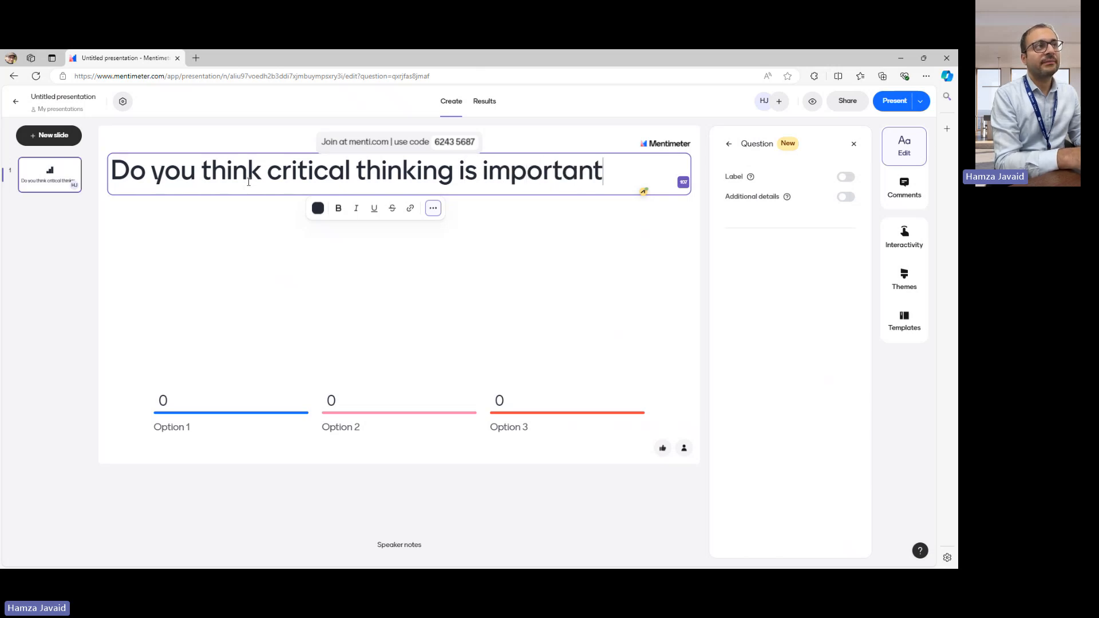
pyautogui.write(' in th')
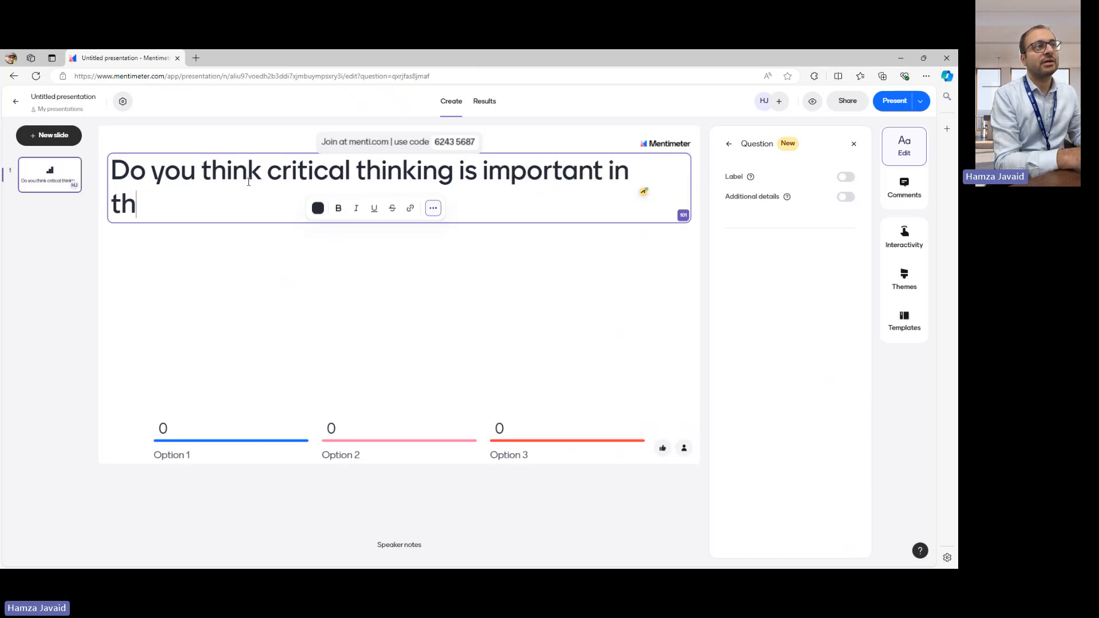
pyautogui.write('e Higher Education')
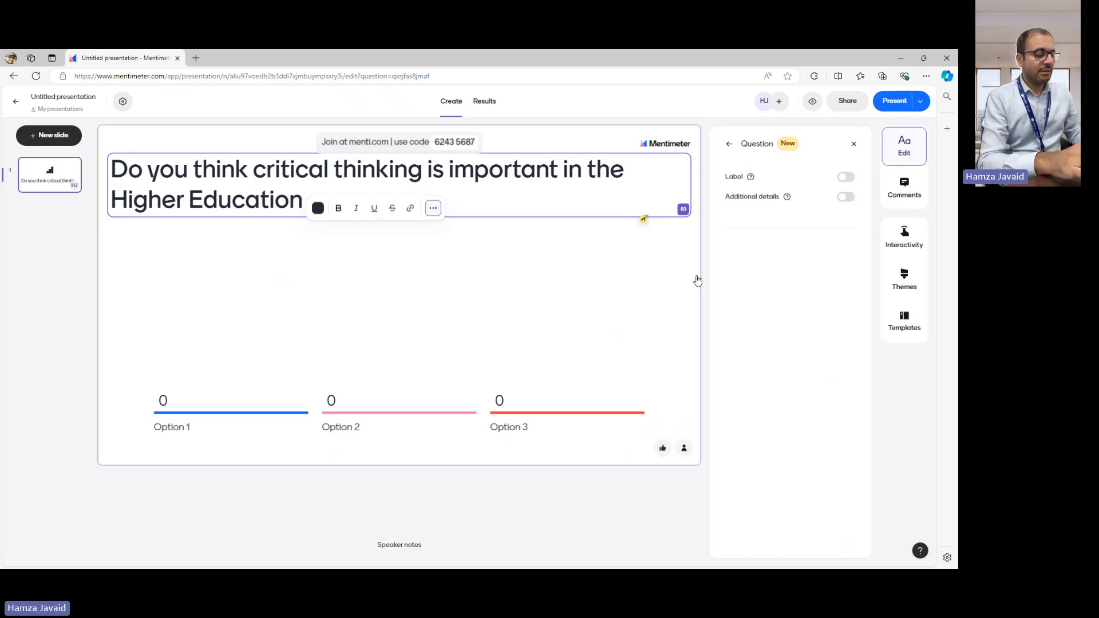
pyautogui.write('?')
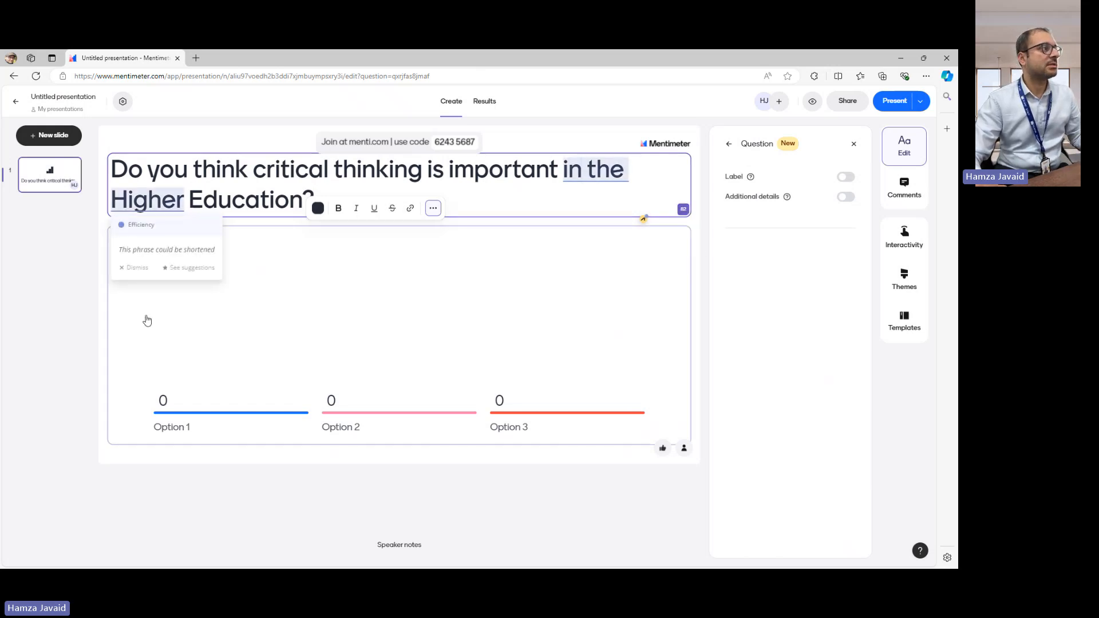
pyautogui.click(137, 268)
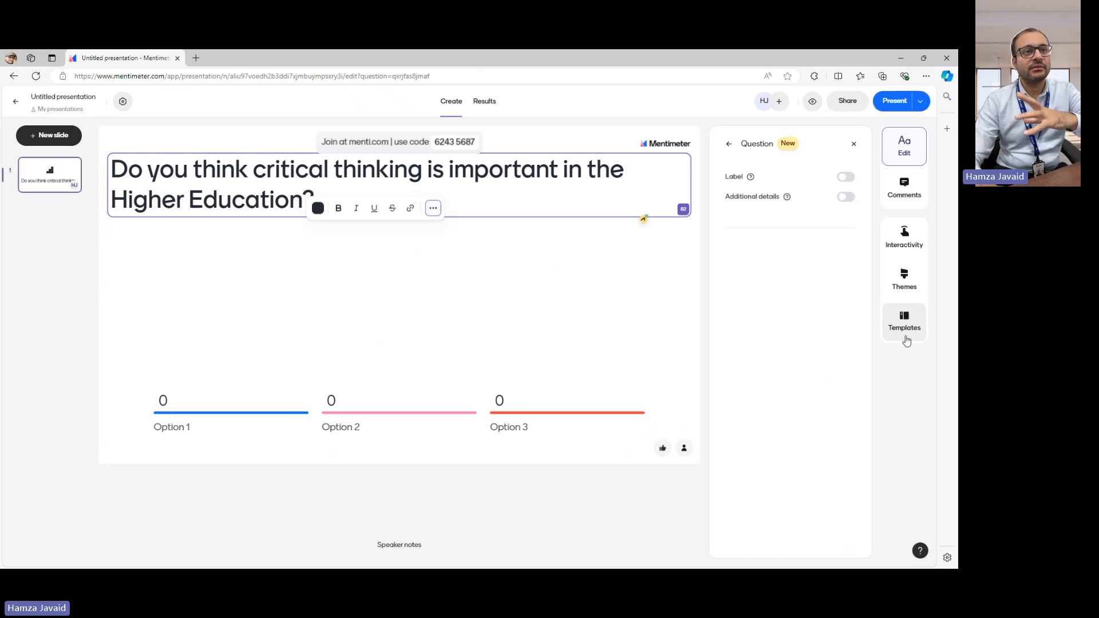
# - Start adding an image to the slide and search the image library for "Critical Thinking"
pyautogui.click(730, 146)
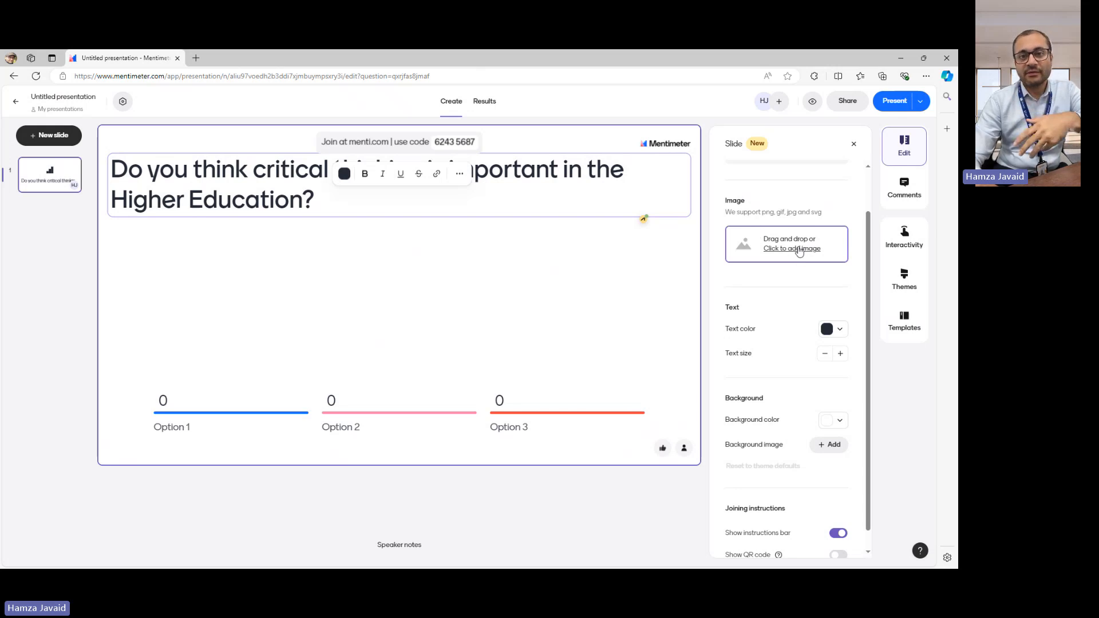
pyautogui.click(801, 250)
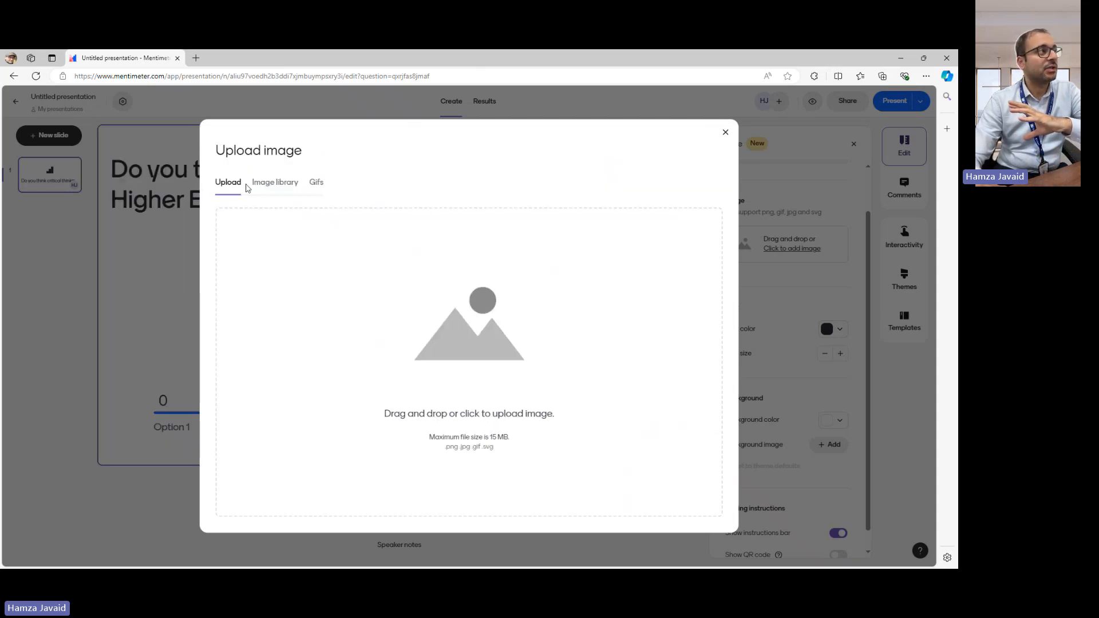
pyautogui.click(281, 190)
pyautogui.click(353, 225)
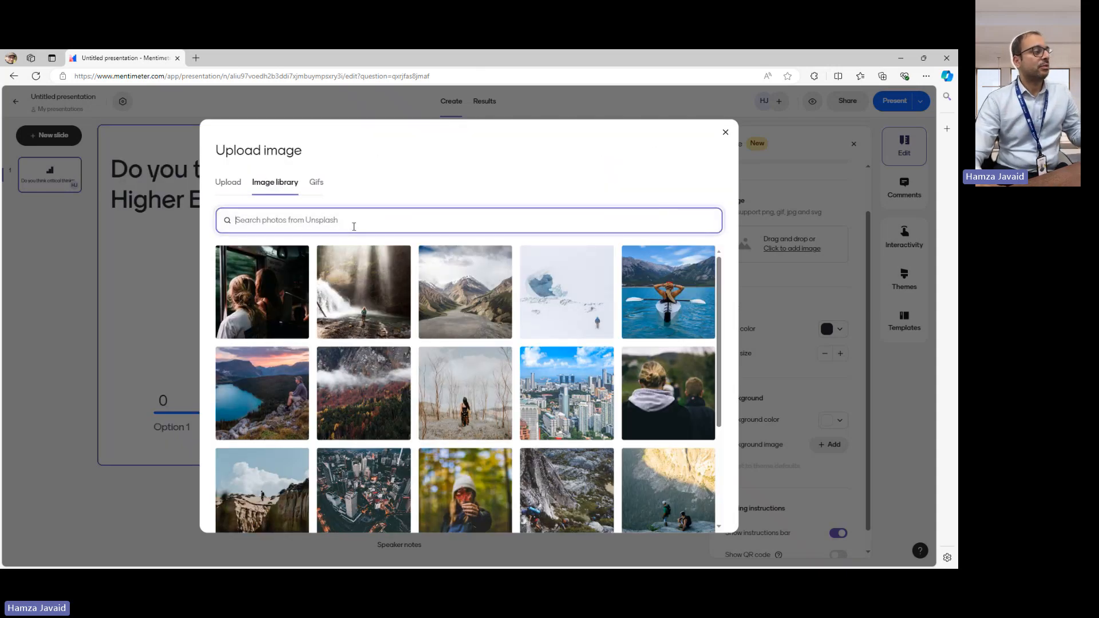
pyautogui.write('critical')
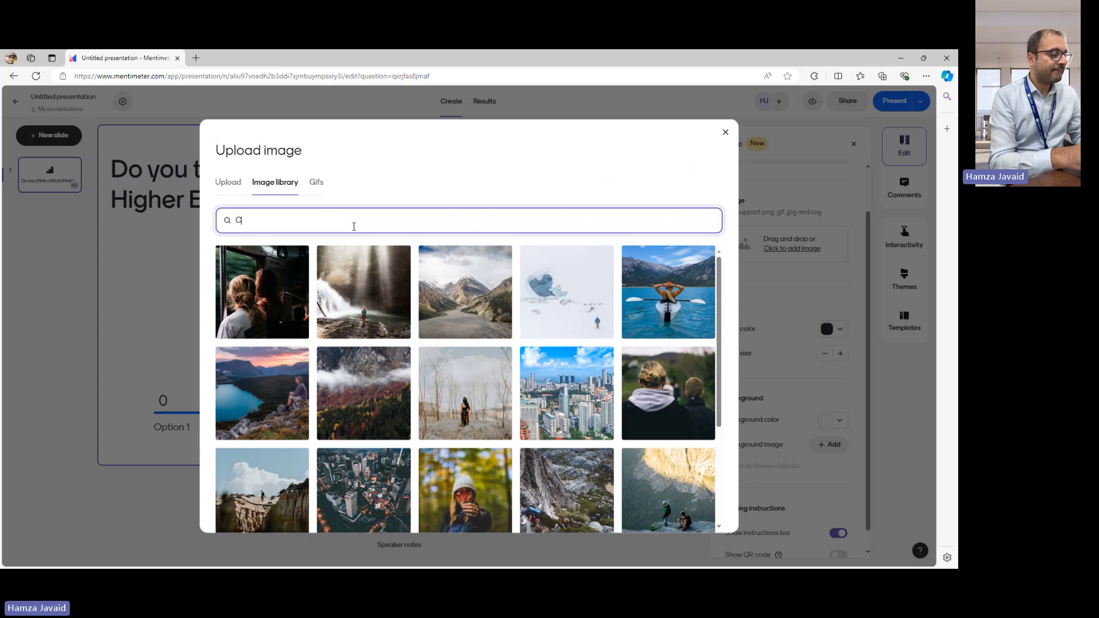
pyautogui.write(' Thi')
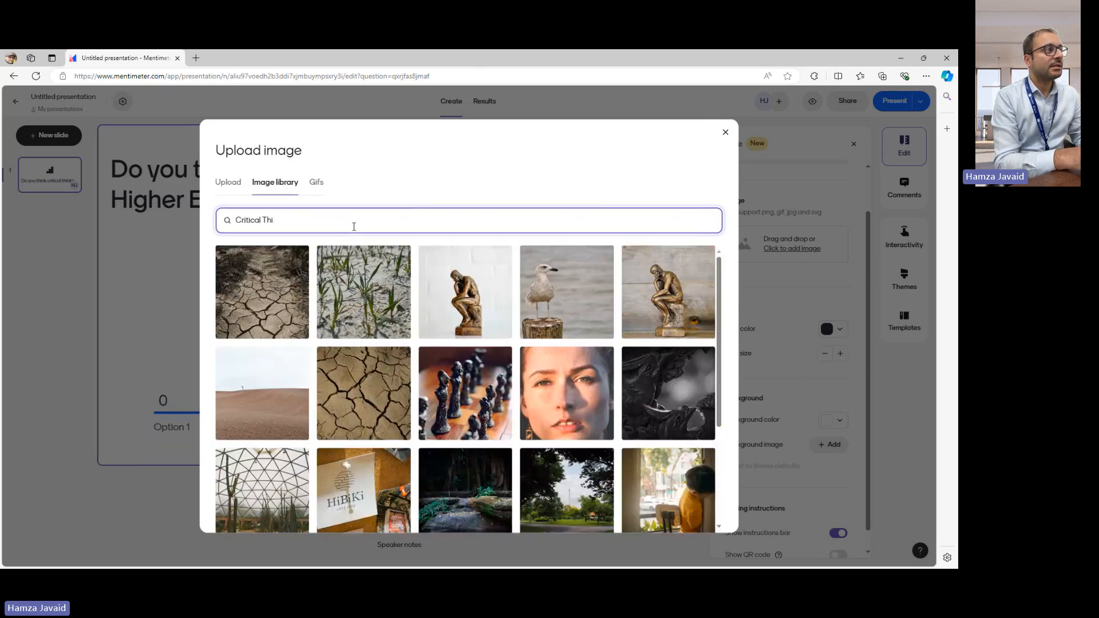
pyautogui.write('kinking')
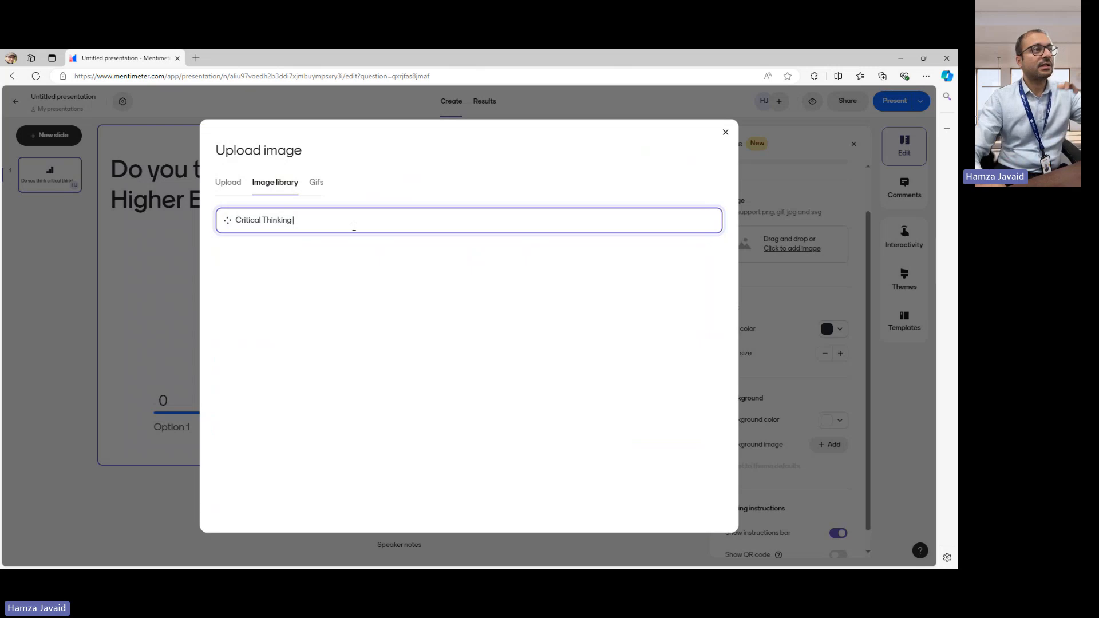
# - Choose the photo of clasped hands in front of green leaves, crop it with the Perfect option and save it to the slide
pyautogui.scroll(-1, 450, 342)
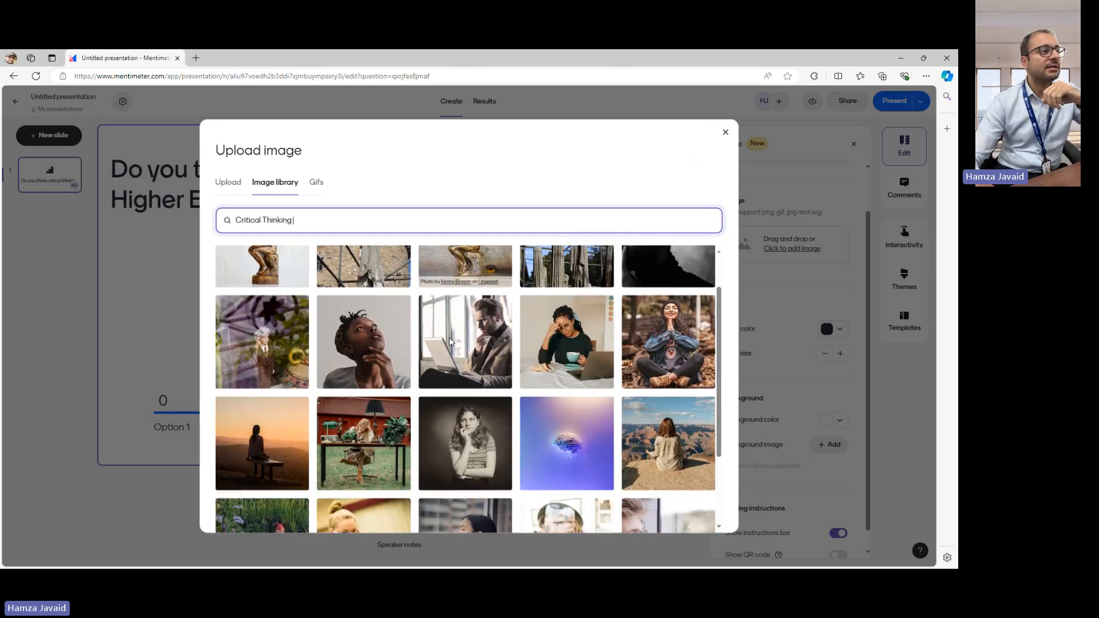
pyautogui.scroll(-5, 450, 341)
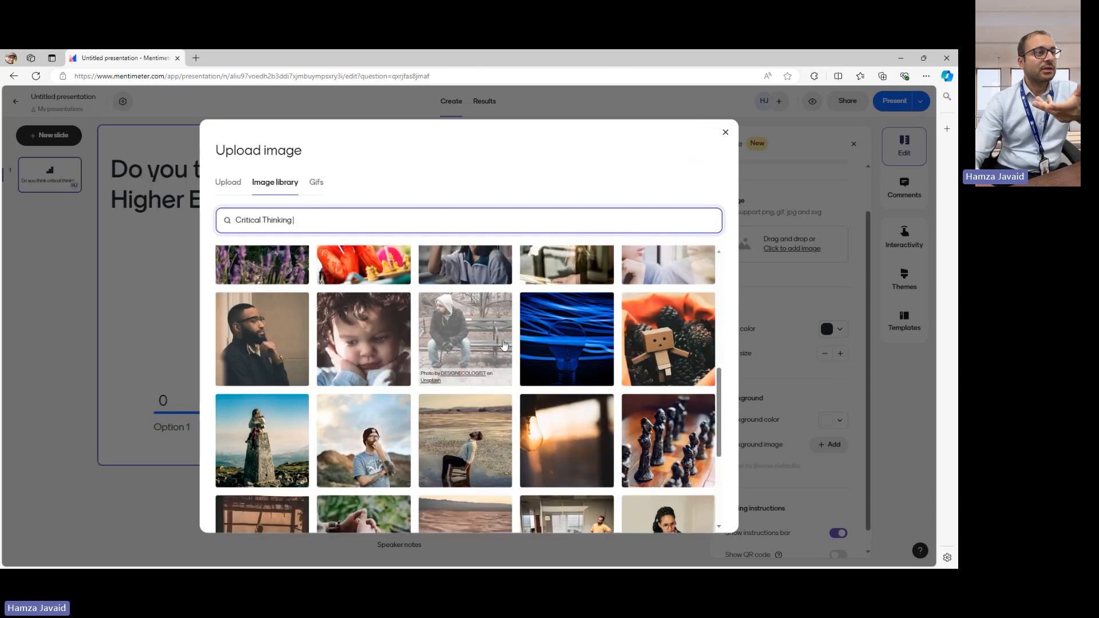
pyautogui.scroll(-2, 503, 345)
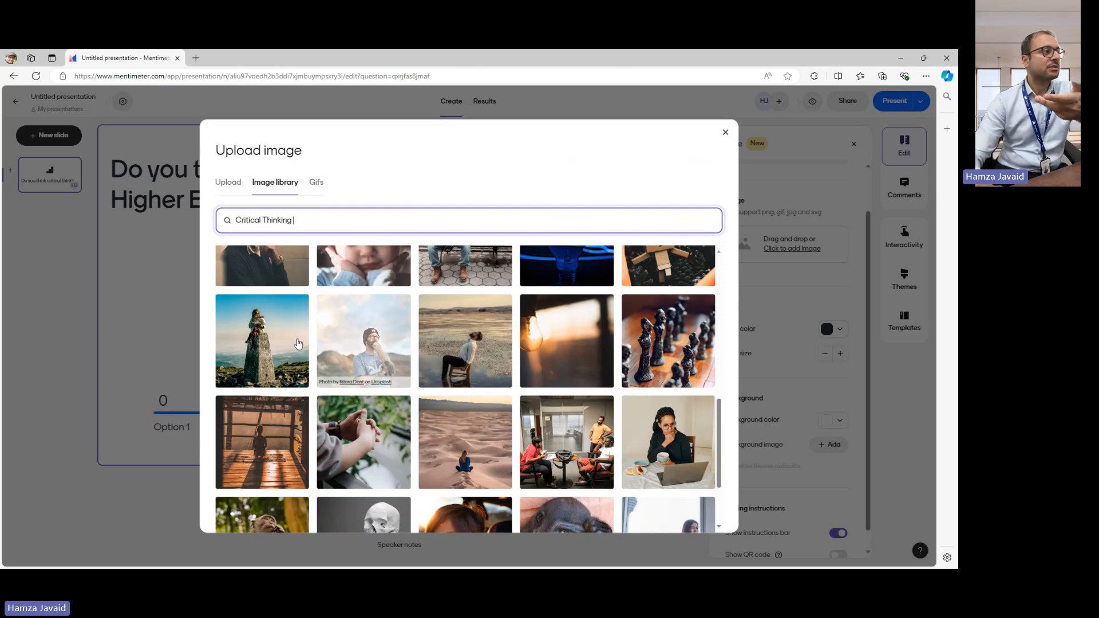
pyautogui.scroll(-2, 366, 344)
pyautogui.click(473, 343)
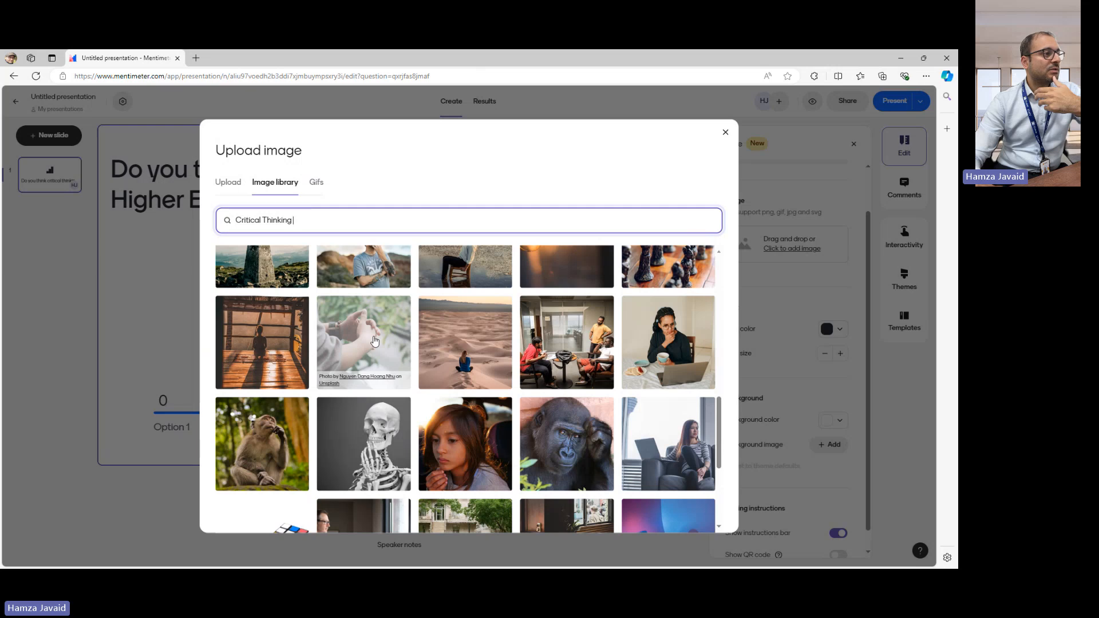
pyautogui.click(374, 341)
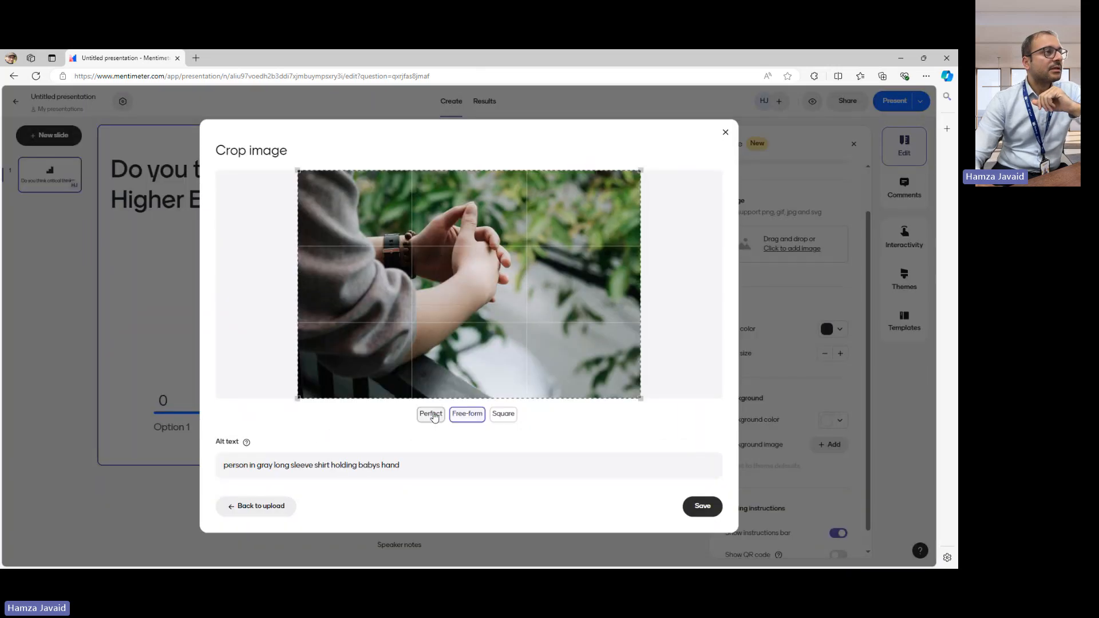
pyautogui.click(431, 415)
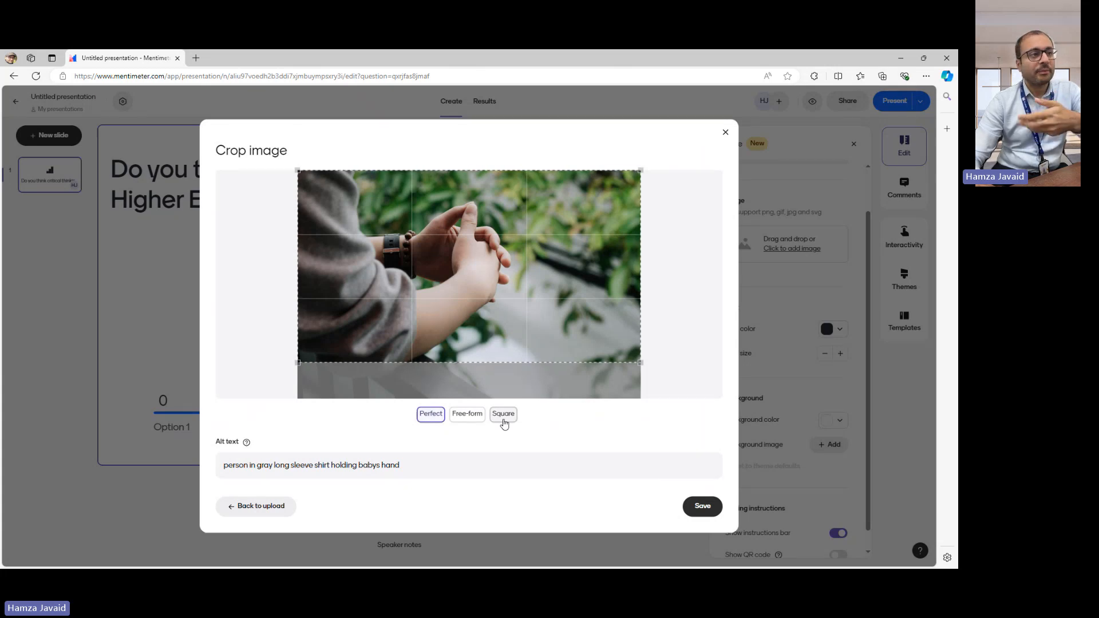
pyautogui.click(703, 506)
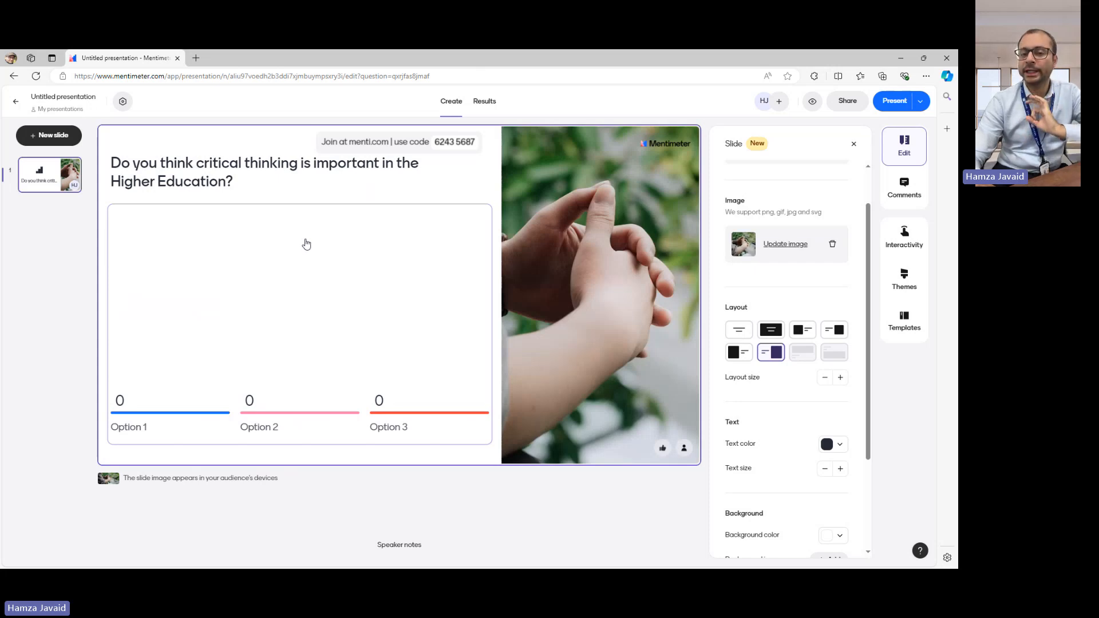
# - Review the slide's layout, text, background and joining instruction settings, and close them
pyautogui.click(746, 356)
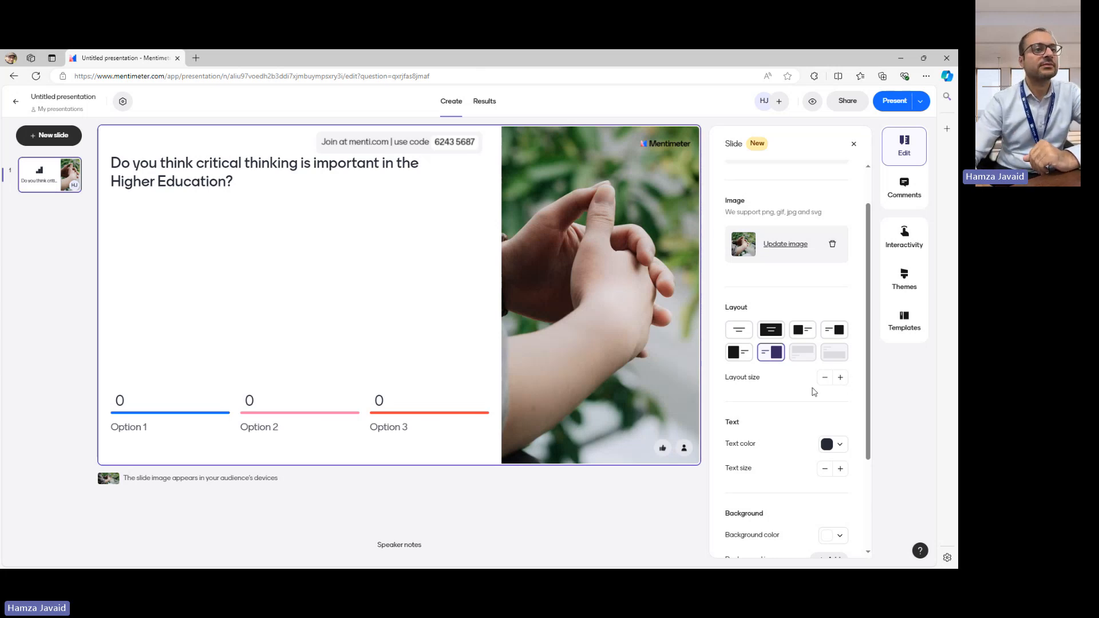
pyautogui.scroll(-3, 812, 390)
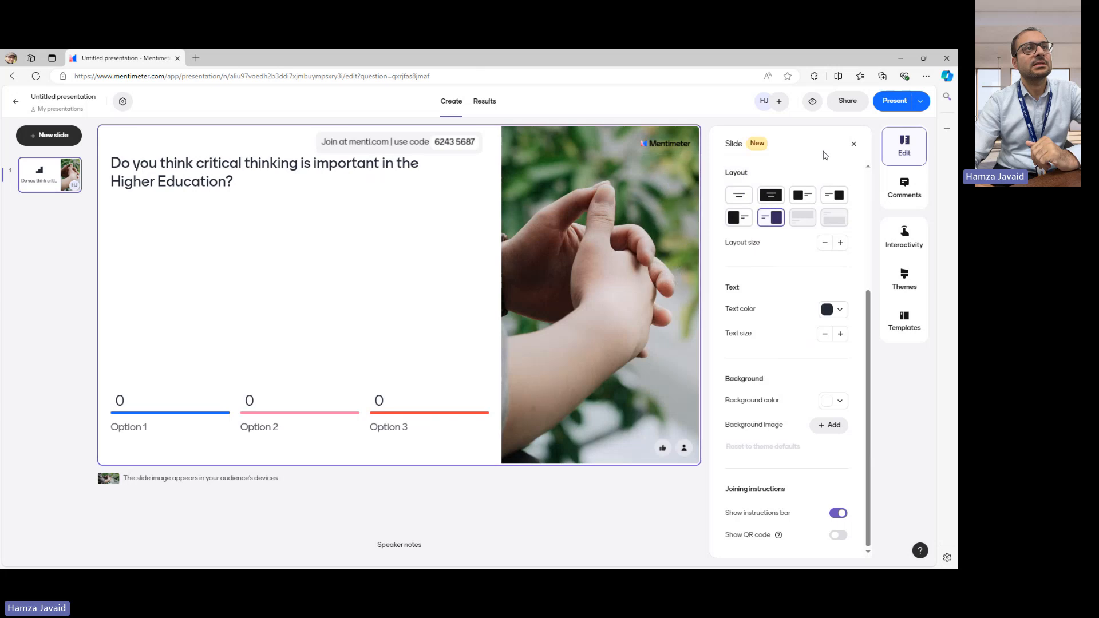
pyautogui.click(904, 146)
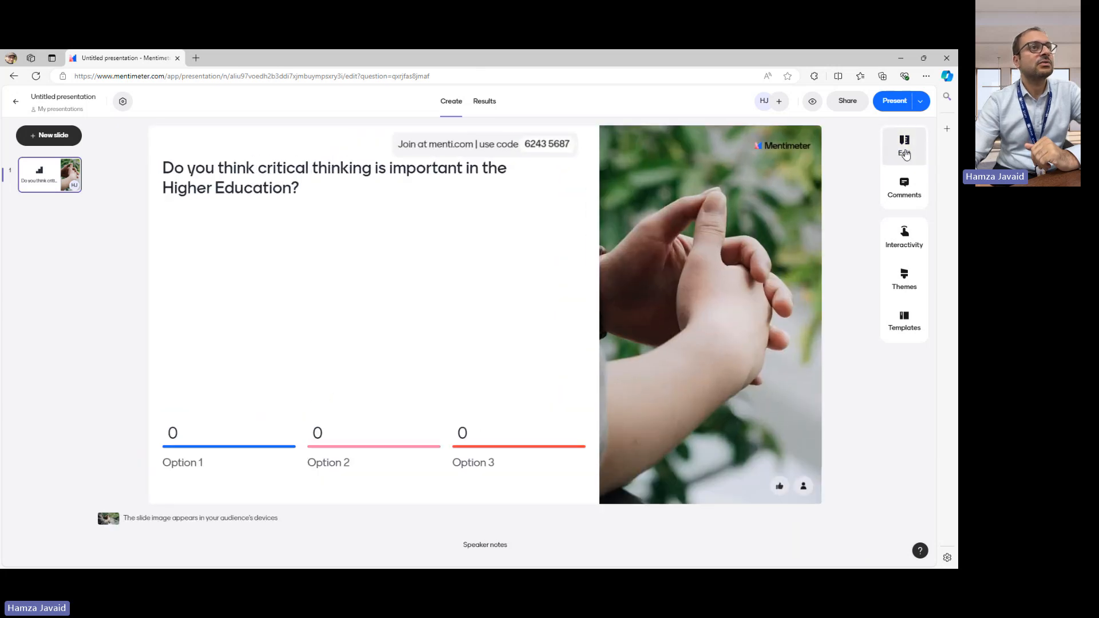
pyautogui.click(904, 149)
pyautogui.scroll(-3, 787, 311)
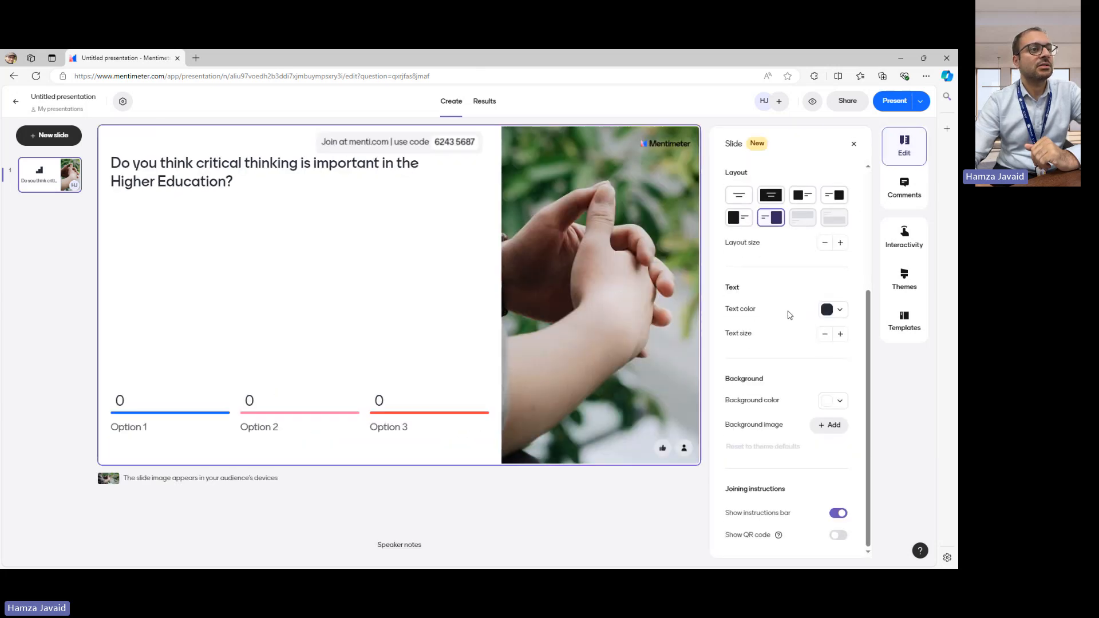
pyautogui.scroll(3, 788, 315)
pyautogui.click(854, 143)
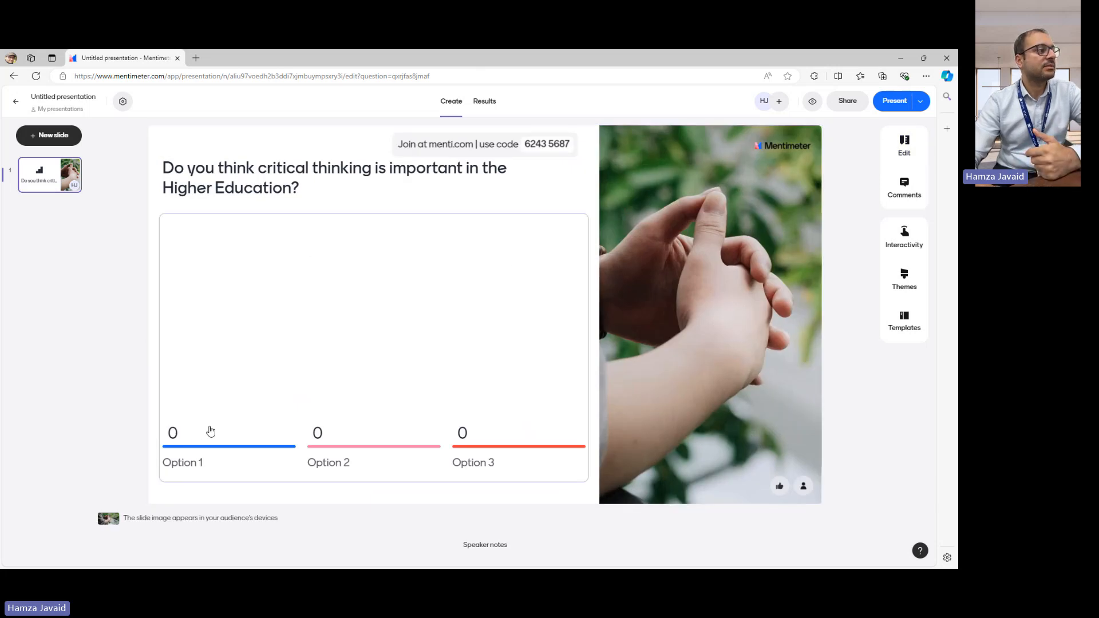
# - Open the multiple choice settings and label the first answer option "Strongly Agree"
pyautogui.click(202, 444)
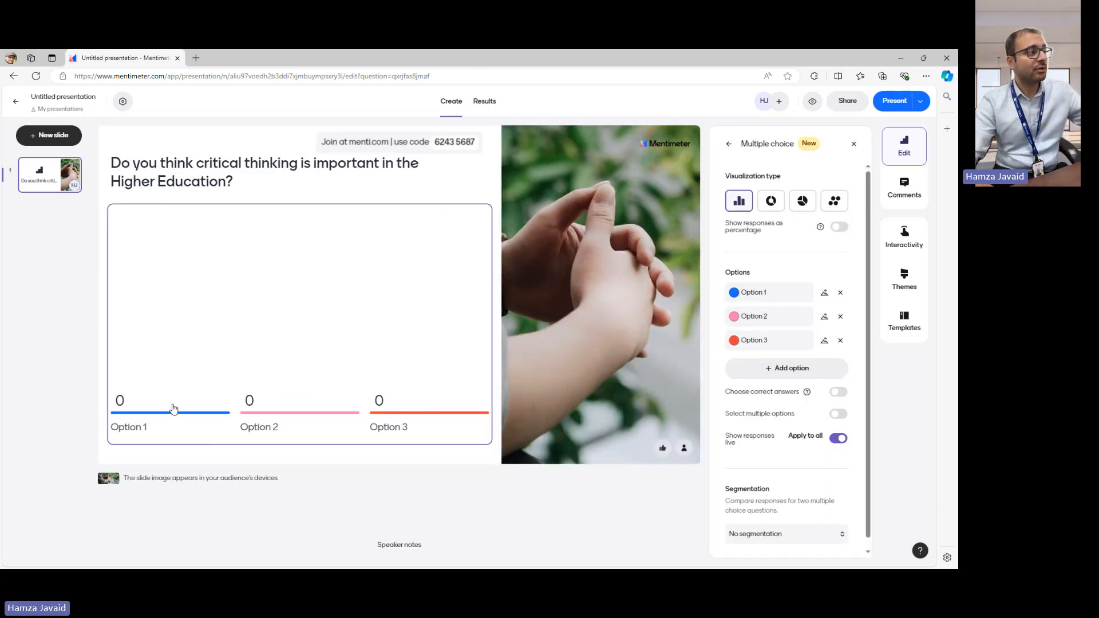
pyautogui.click(766, 294)
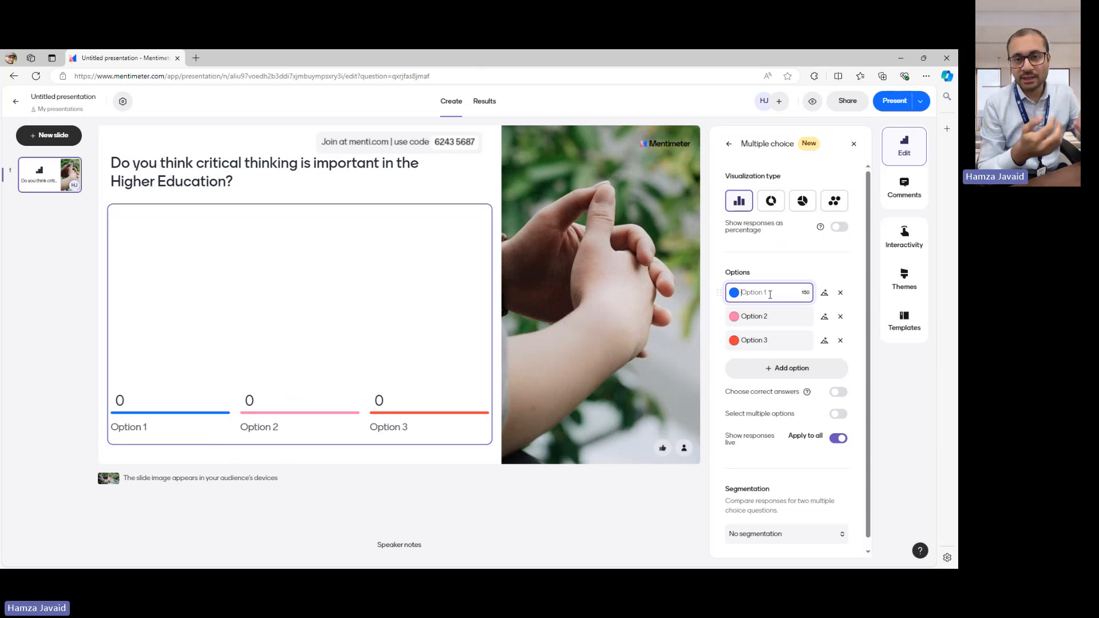
pyautogui.write('S')
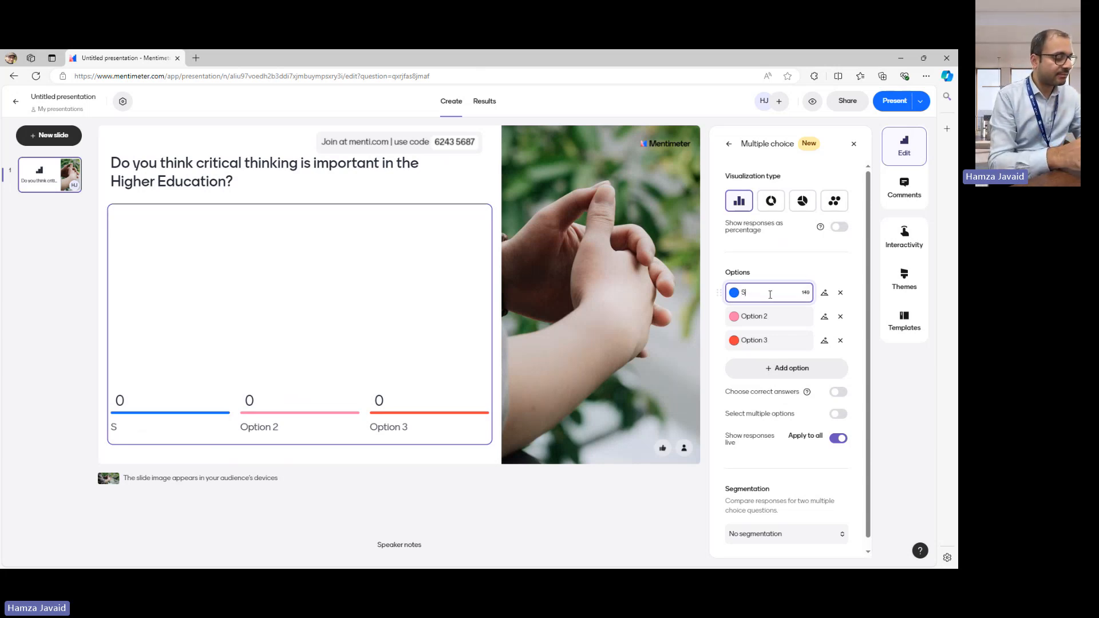
pyautogui.write('troing')
pyautogui.press('BackSpace')
pyautogui.press('BackSpace')
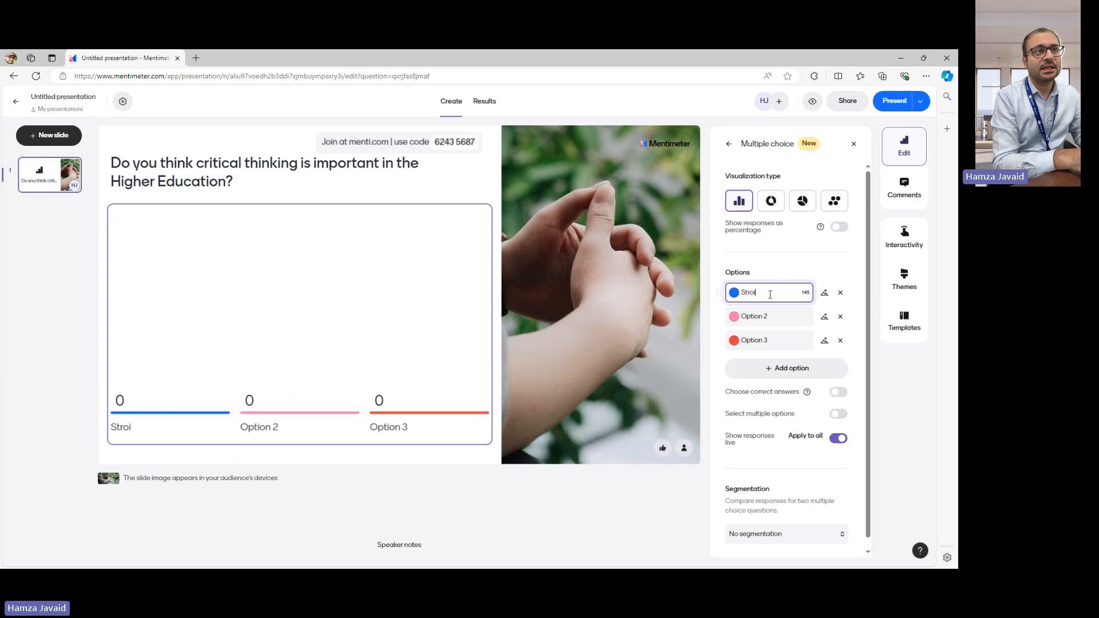
pyautogui.write('ngly A')
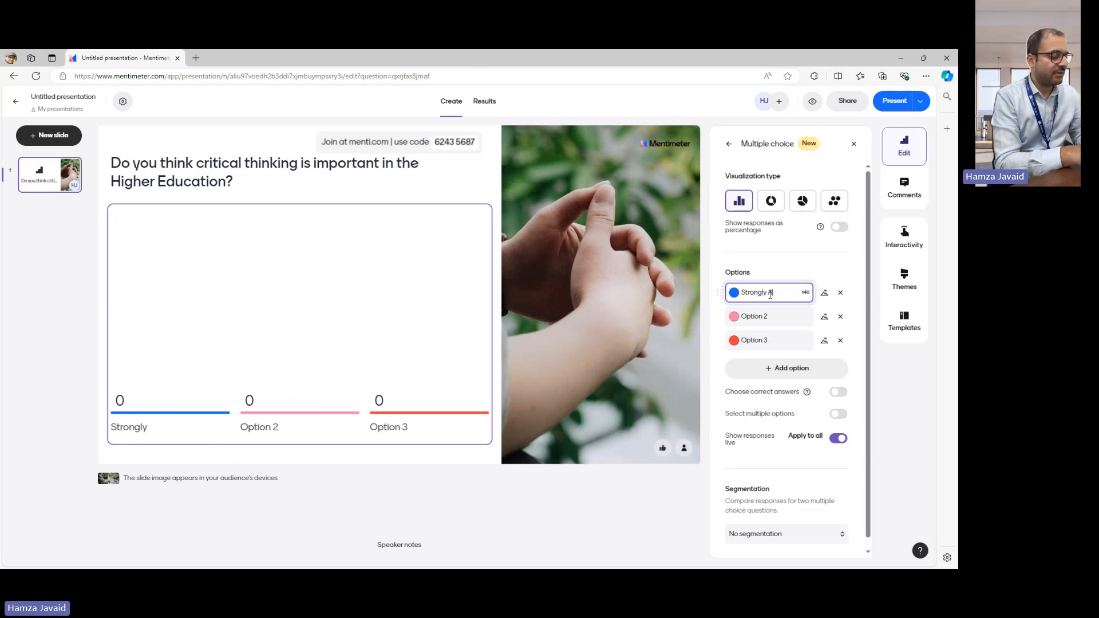
pyautogui.write('gree')
# - Label the second answer option "Strong Disagree" and the third "Maybe", and close the multiple choice settings
pyautogui.click(783, 320)
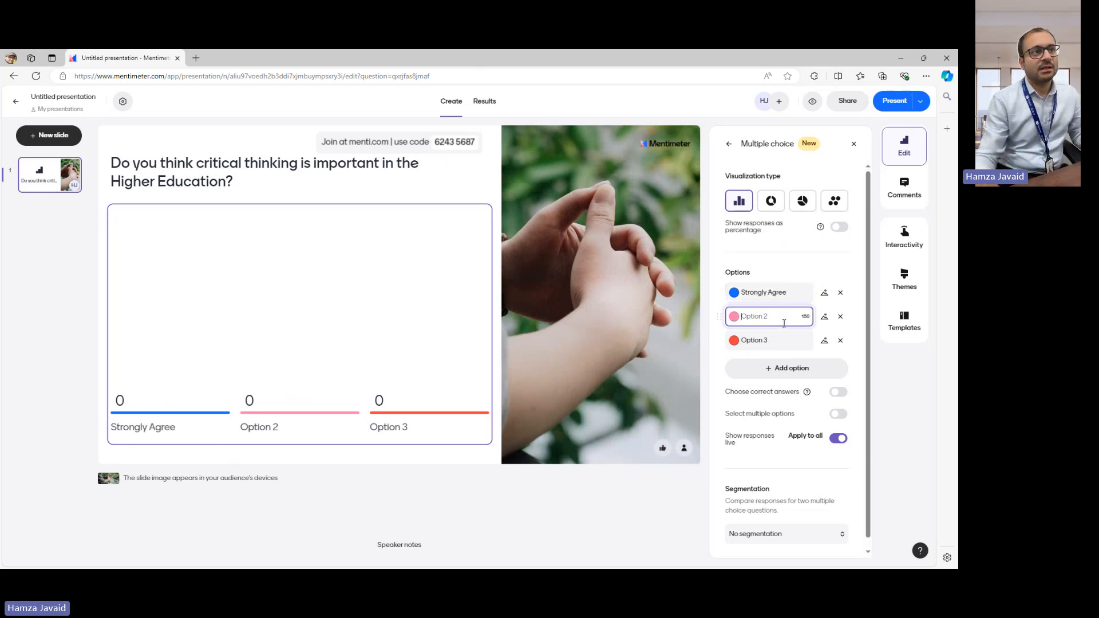
pyautogui.write('Strong')
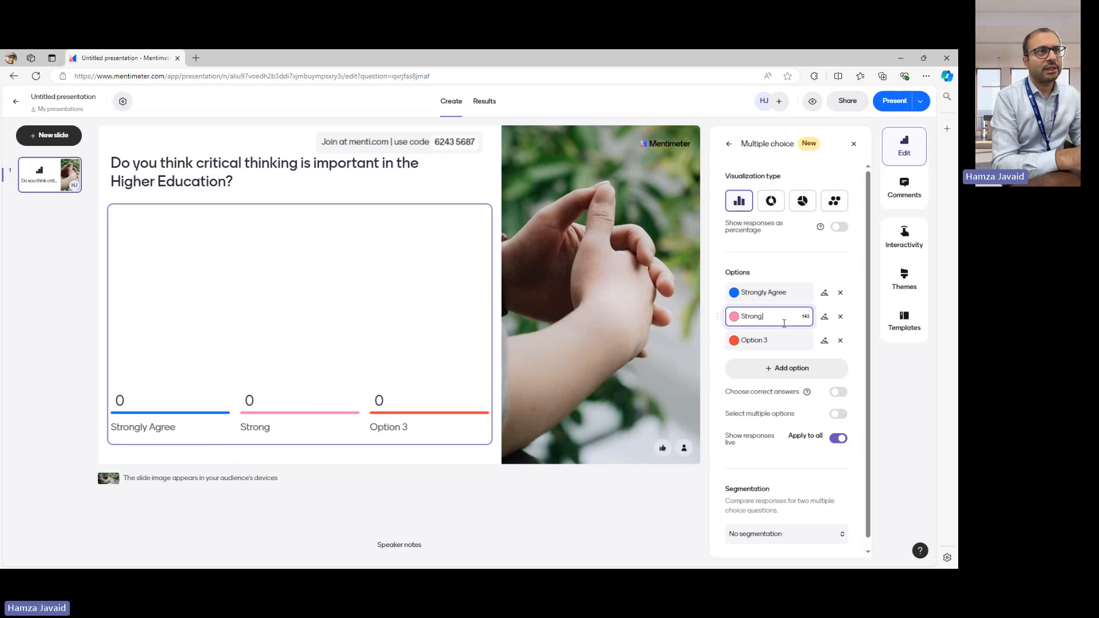
pyautogui.write(' Disagree')
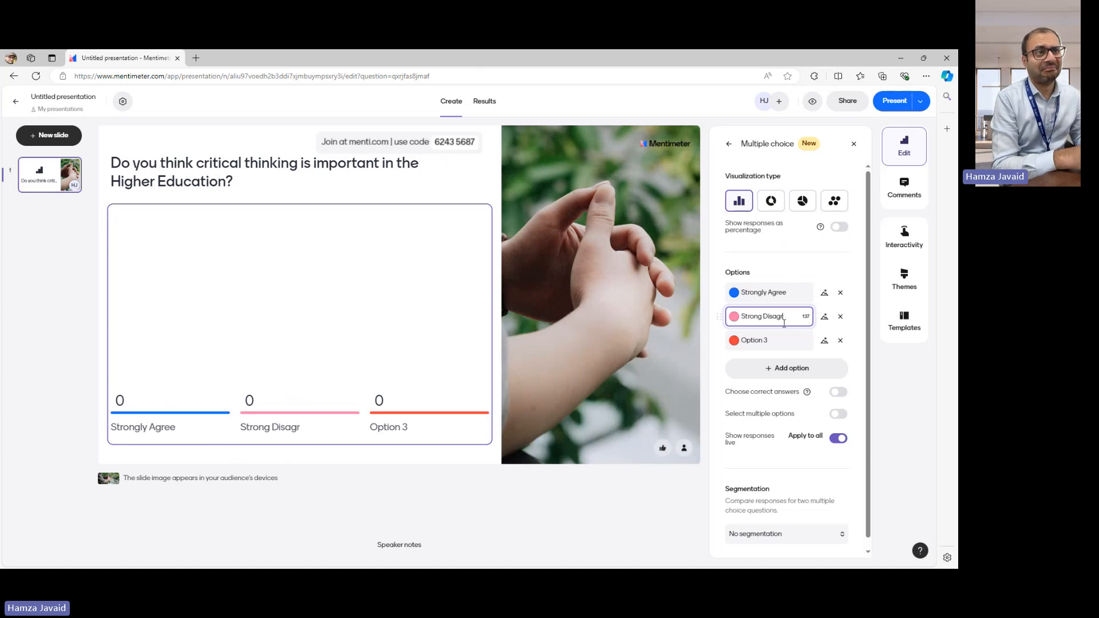
pyautogui.click(765, 342)
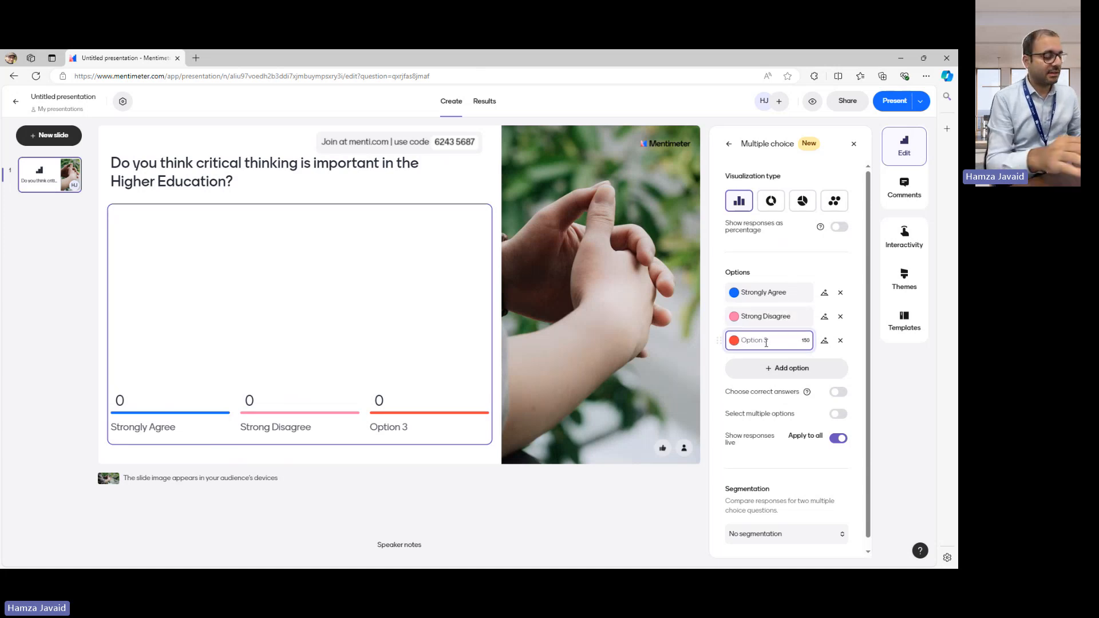
pyautogui.write('Maybe')
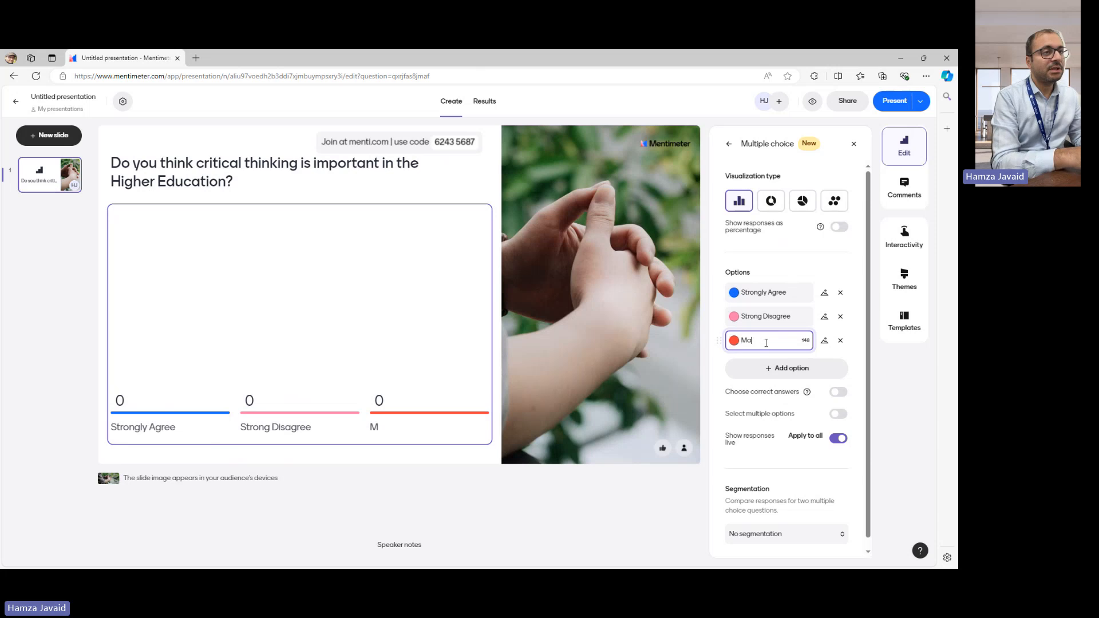
pyautogui.click(857, 303)
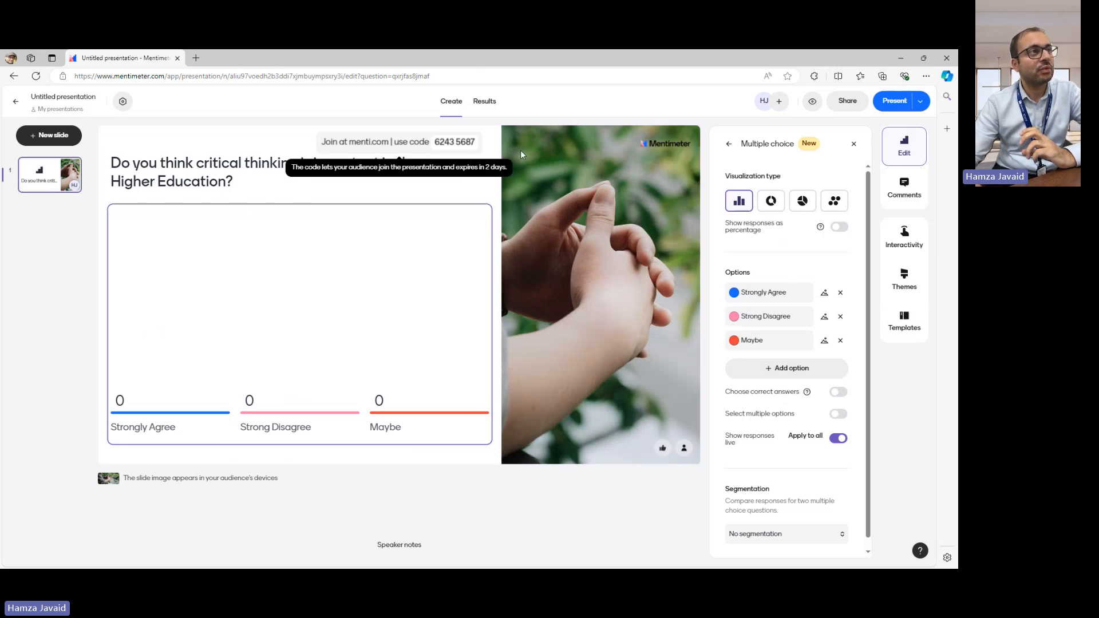
pyautogui.click(853, 144)
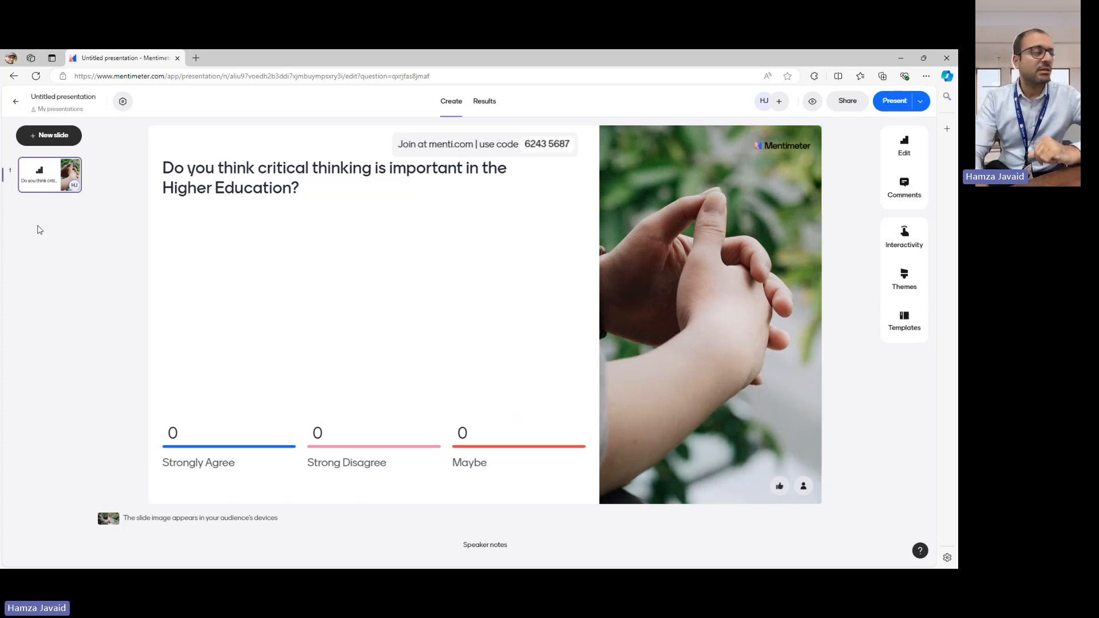
# - Add a Word Cloud slide after the multiple choice slide and open its question text for editing
pyautogui.click(56, 138)
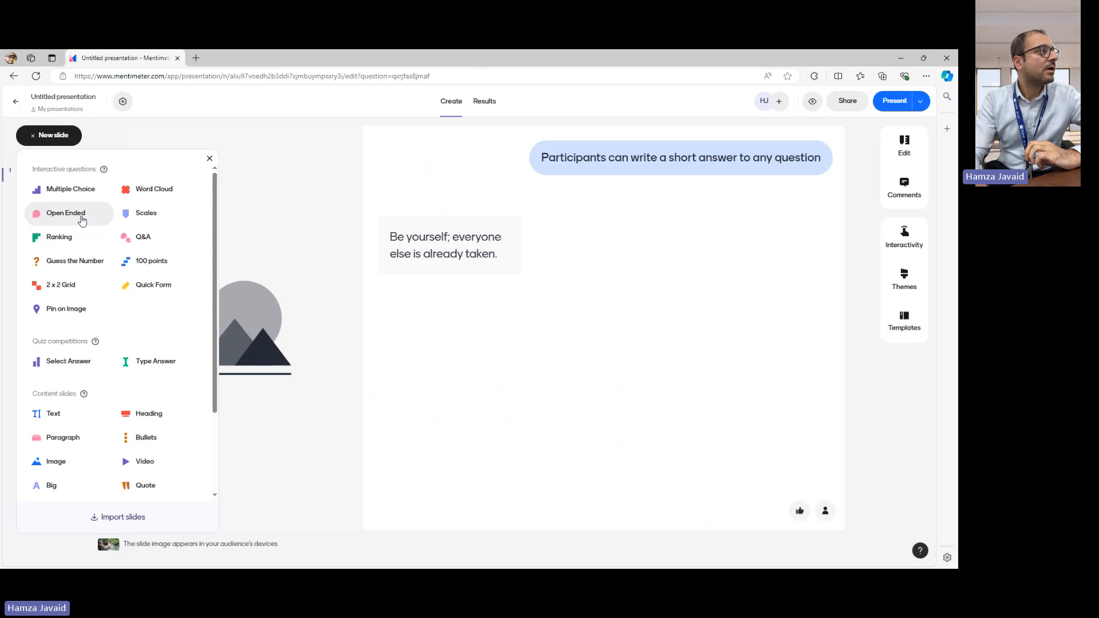
pyautogui.click(164, 195)
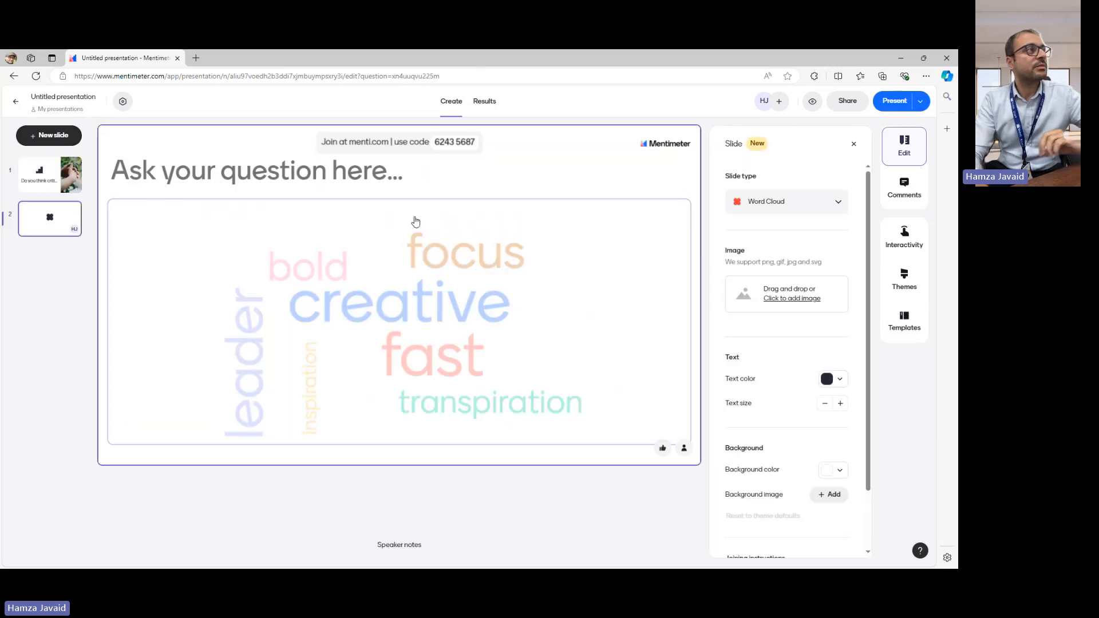
pyautogui.click(302, 175)
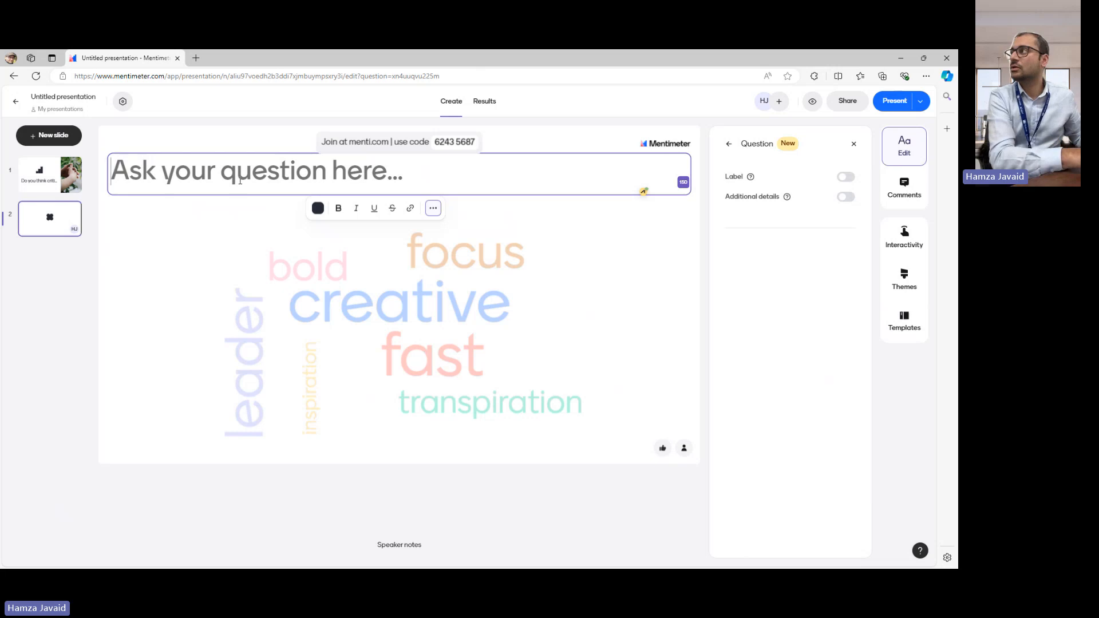